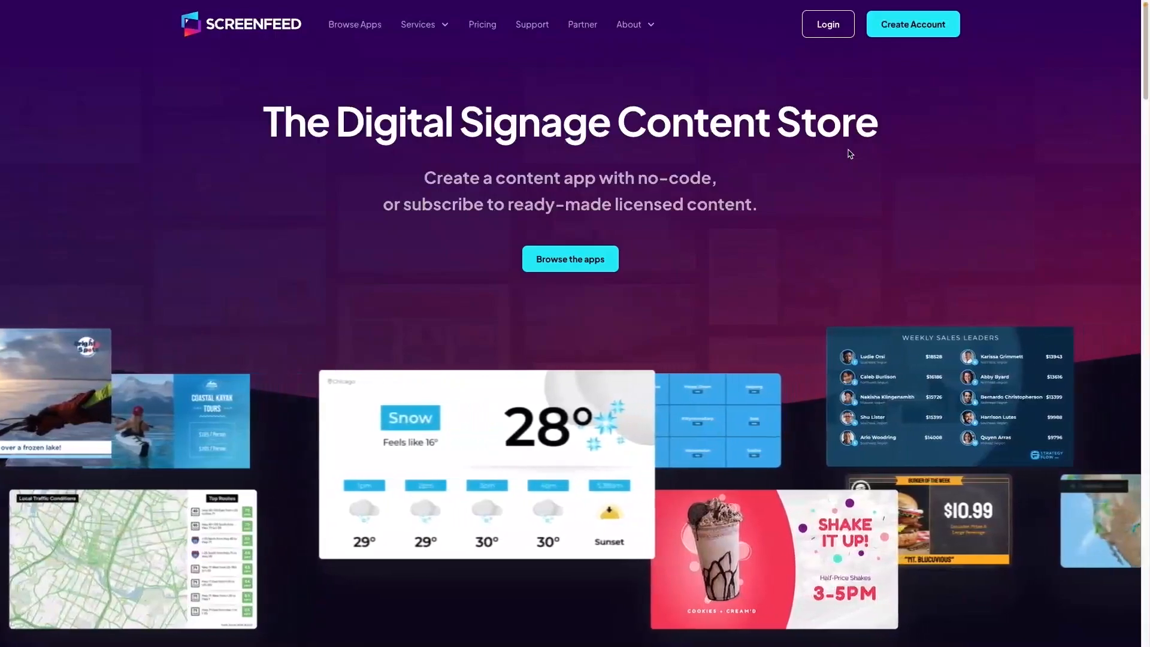
# Step: Log in to the Screenfeed account and open the template gallery in CONNECT
pyautogui.click(828, 25)
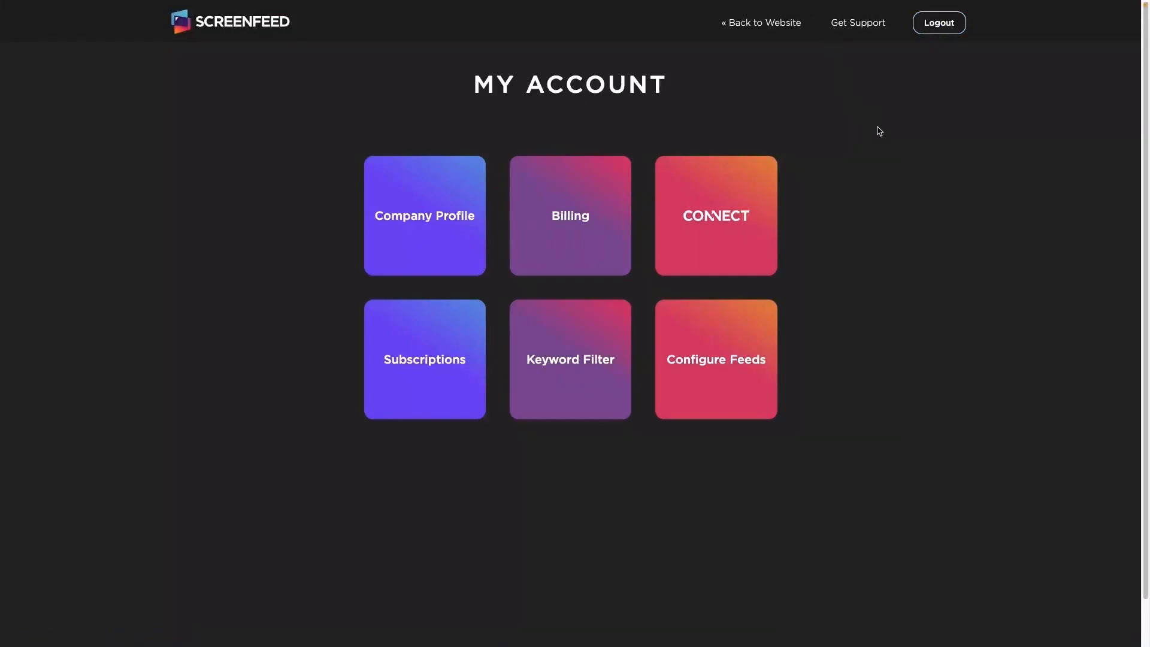
pyautogui.click(717, 196)
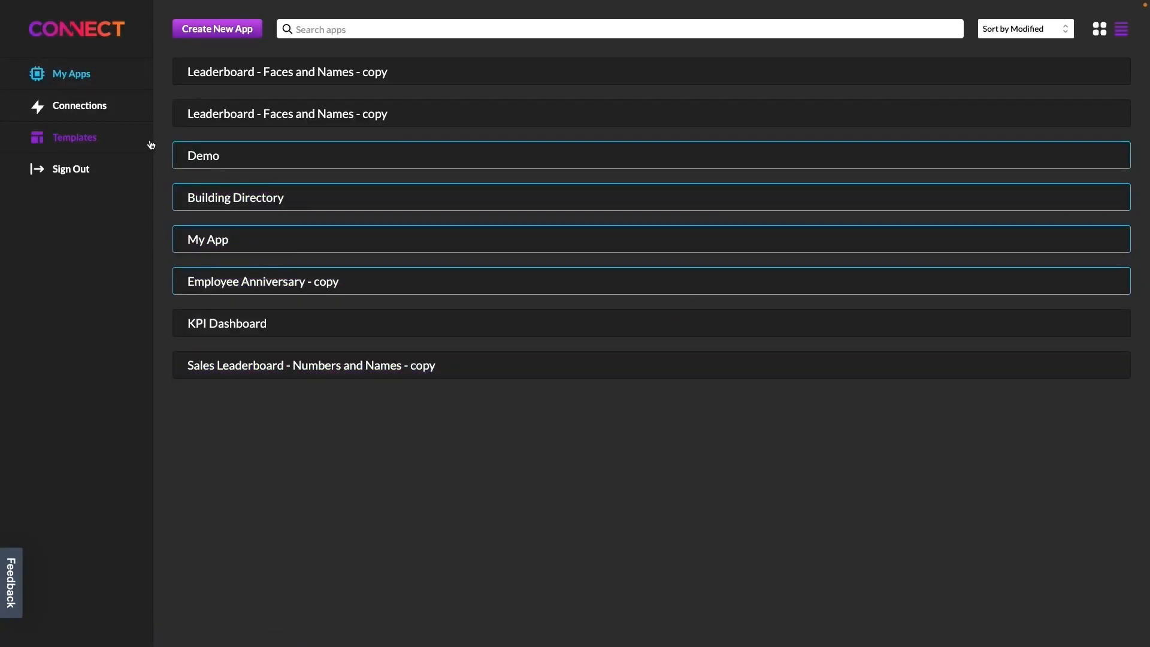
pyautogui.click(98, 139)
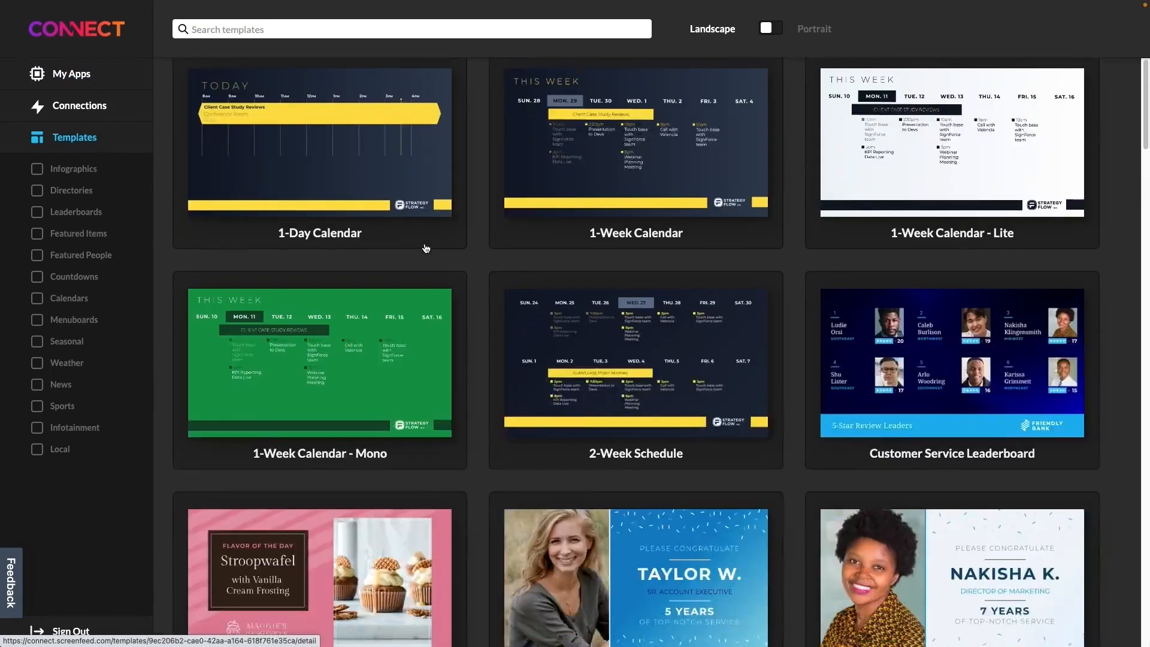
# Step: Look through the landscape templates in the gallery
pyautogui.scroll(-1, 426, 251)
pyautogui.scroll(-1, 426, 250)
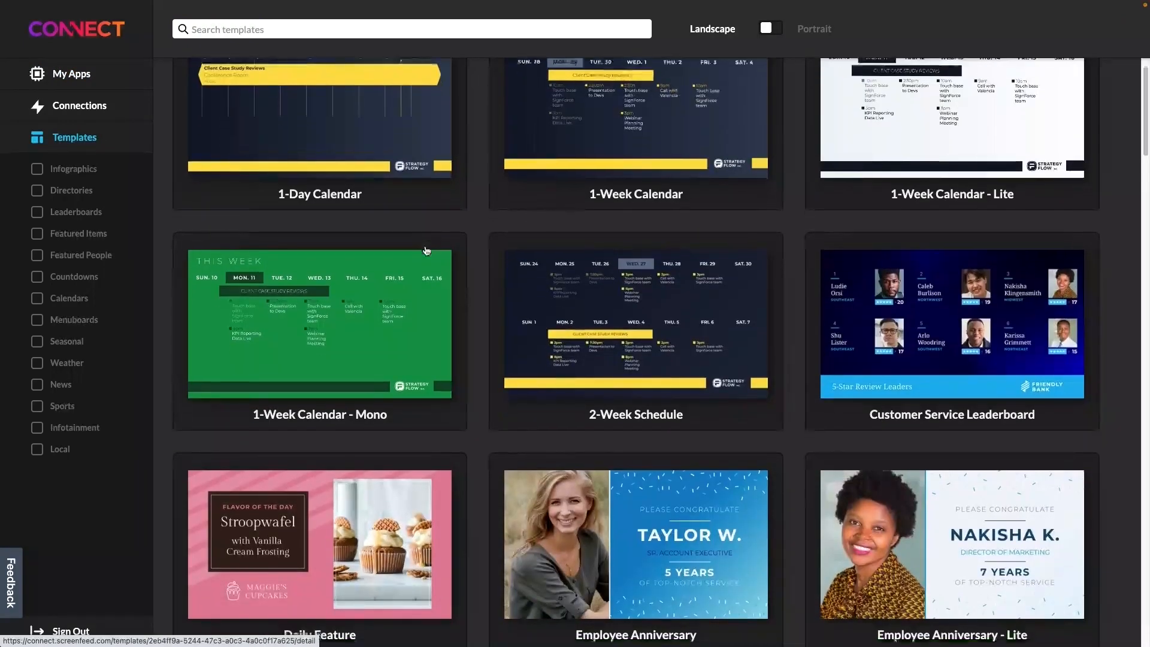
pyautogui.scroll(-1, 438, 252)
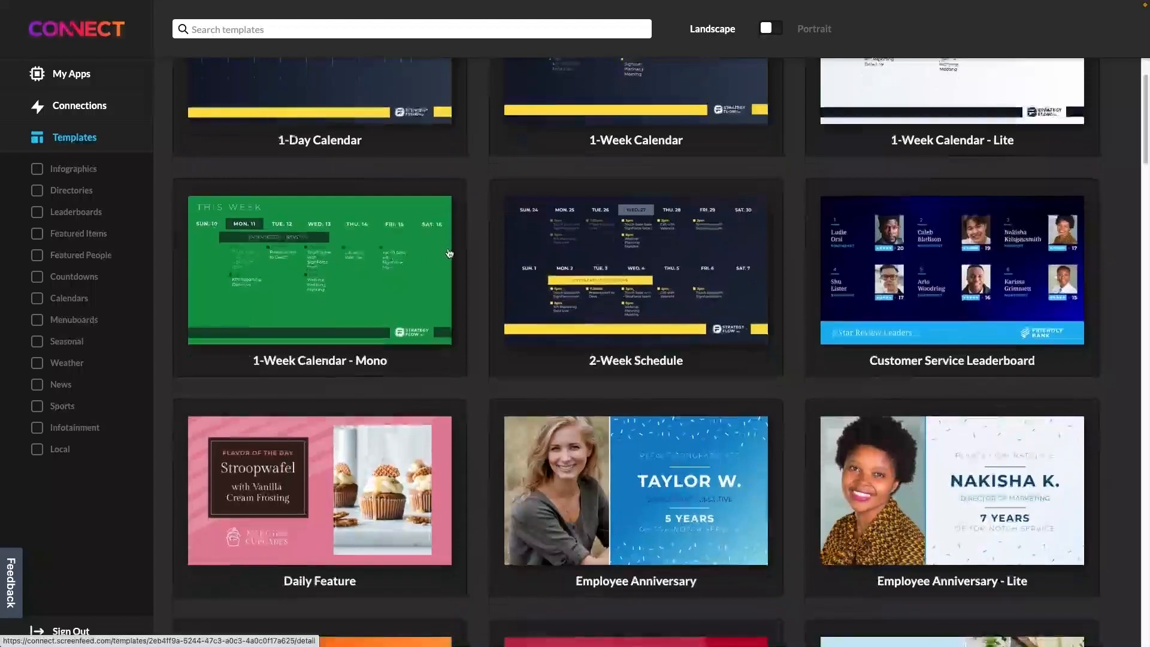
pyautogui.scroll(-2, 464, 256)
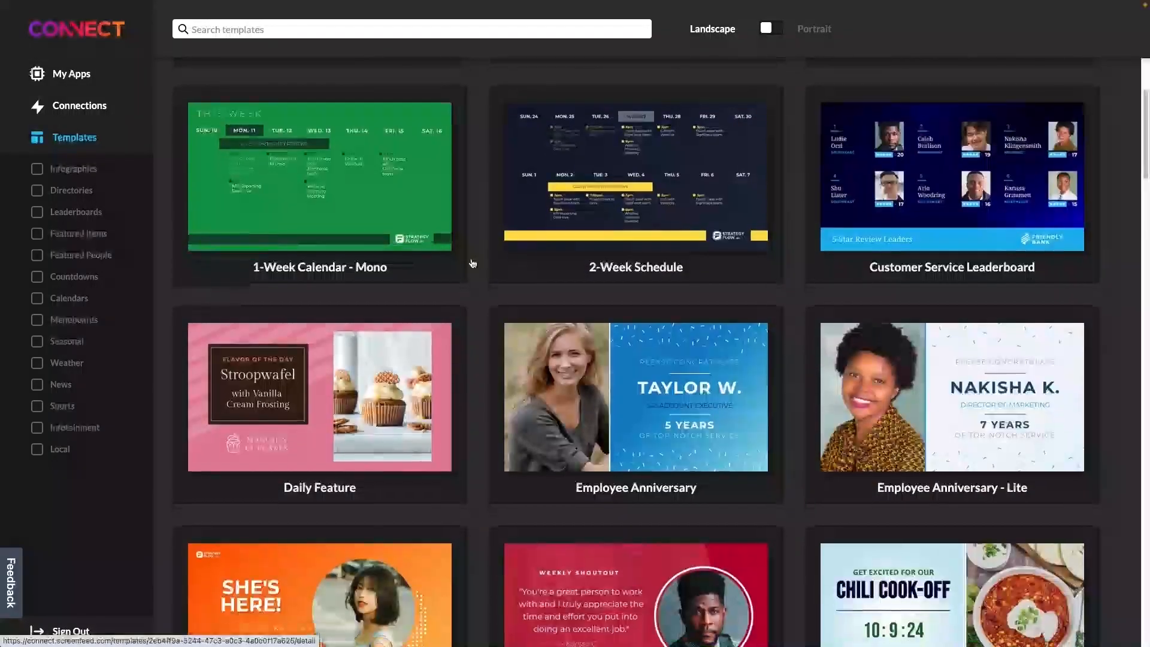
pyautogui.scroll(-1, 473, 264)
pyautogui.scroll(-1, 473, 264)
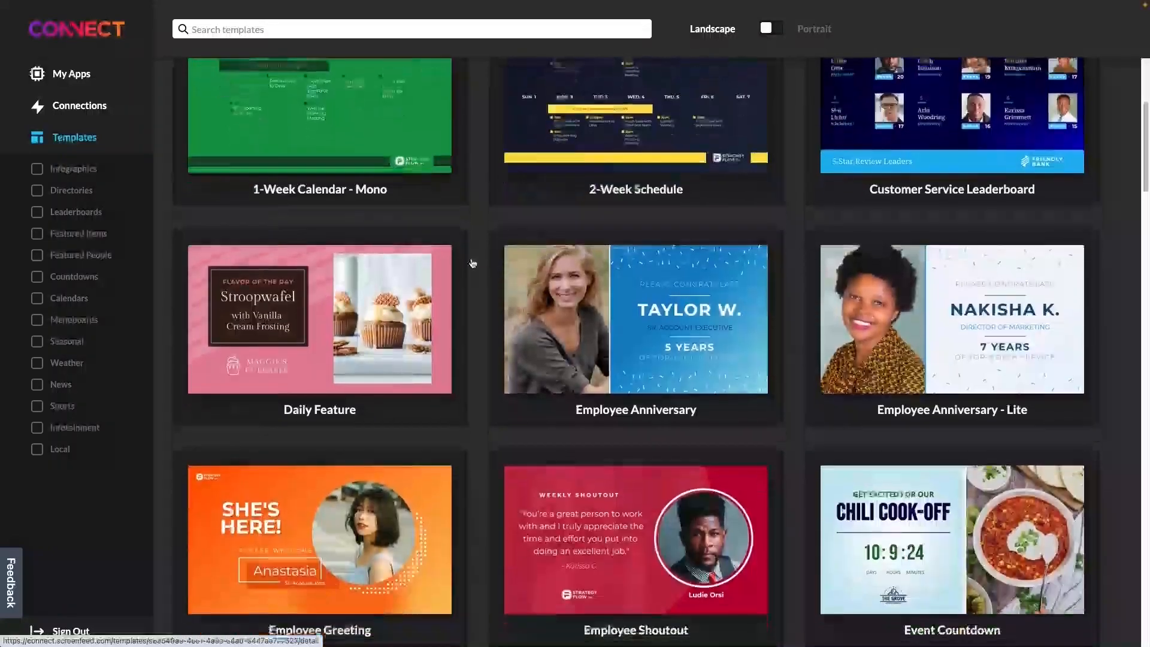
pyautogui.scroll(-1, 471, 264)
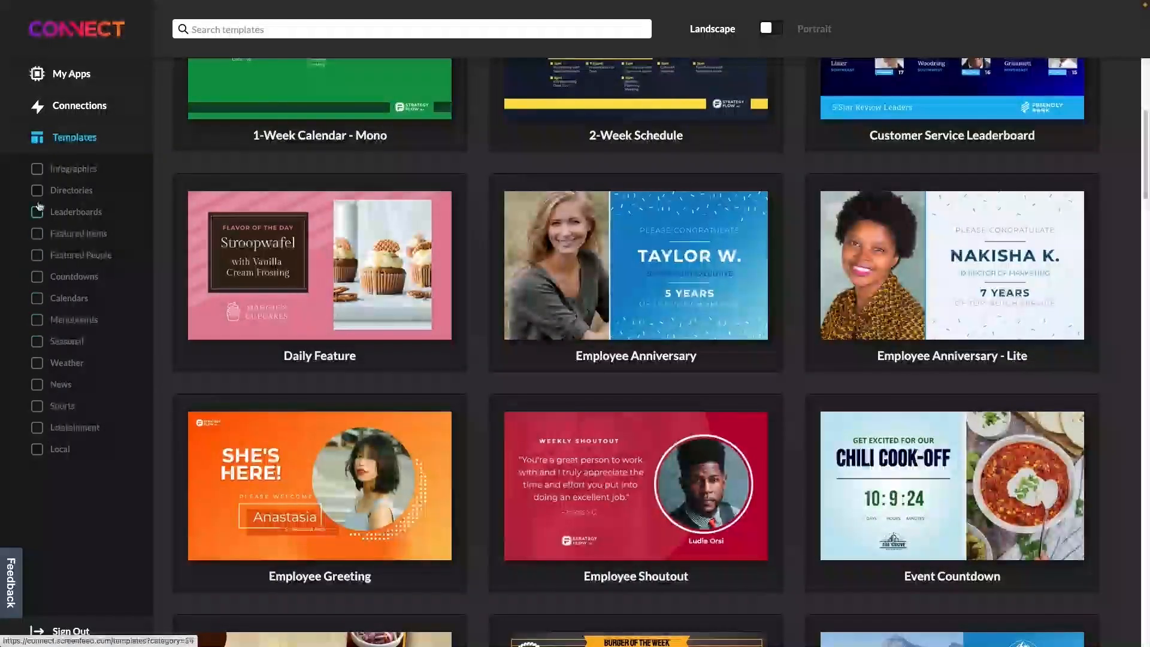
# Step: Try the Infographics filter and the portrait orientation, and return to all landscape templates
pyautogui.click(37, 170)
pyautogui.click(37, 170)
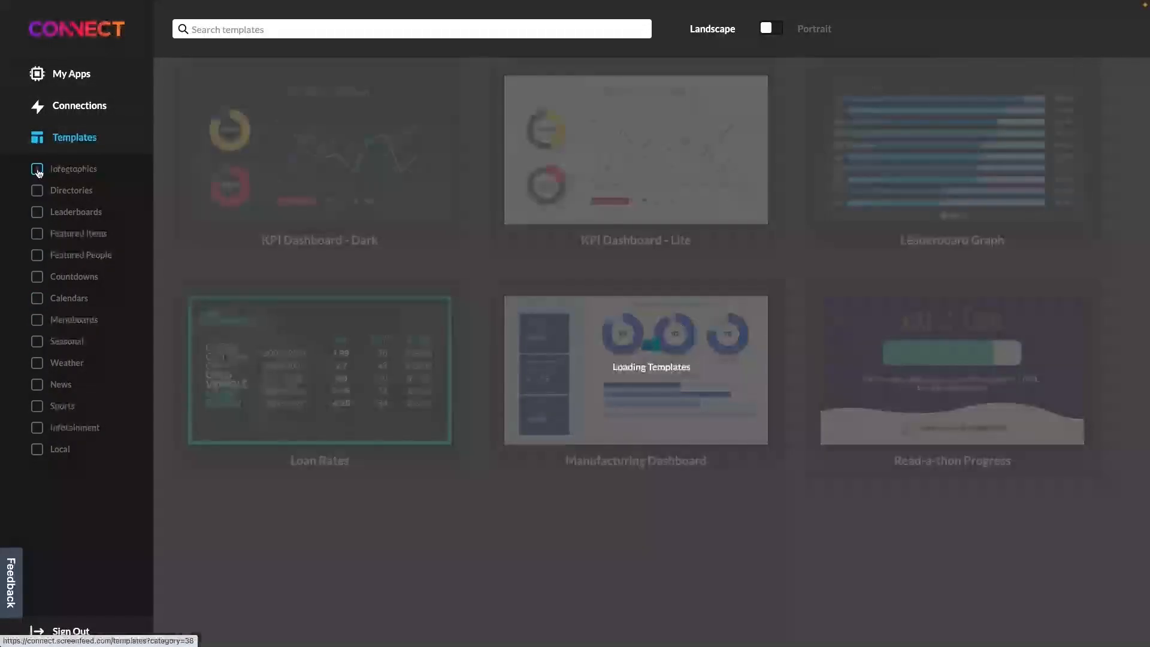
pyautogui.click(315, 22)
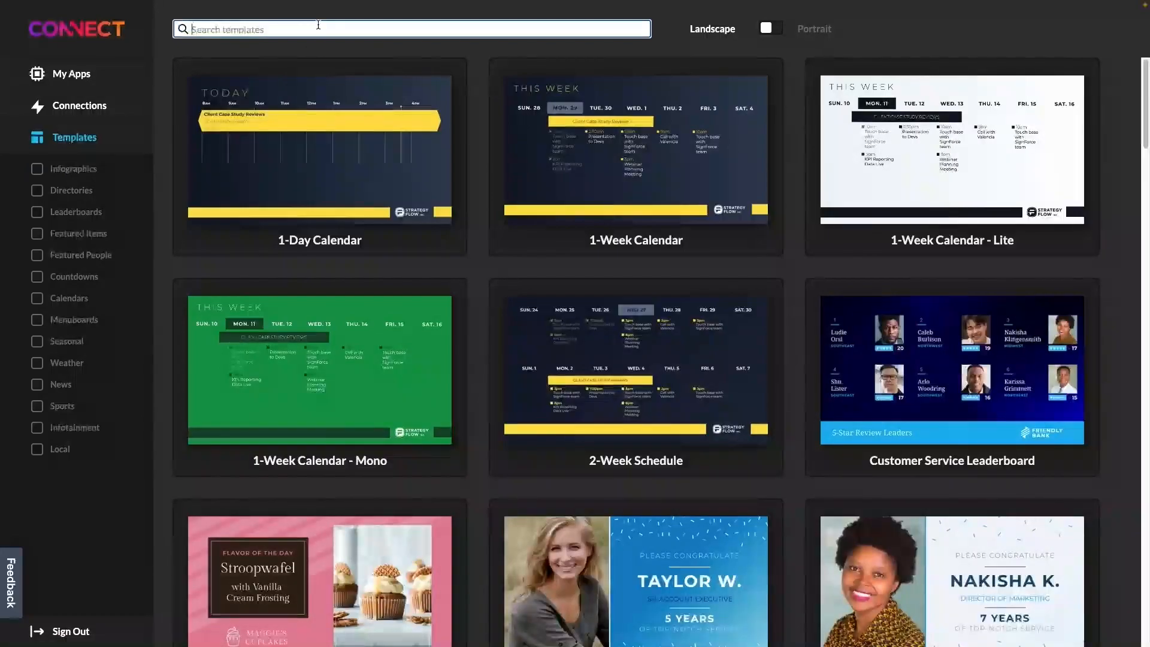
pyautogui.click(770, 30)
pyautogui.click(770, 30)
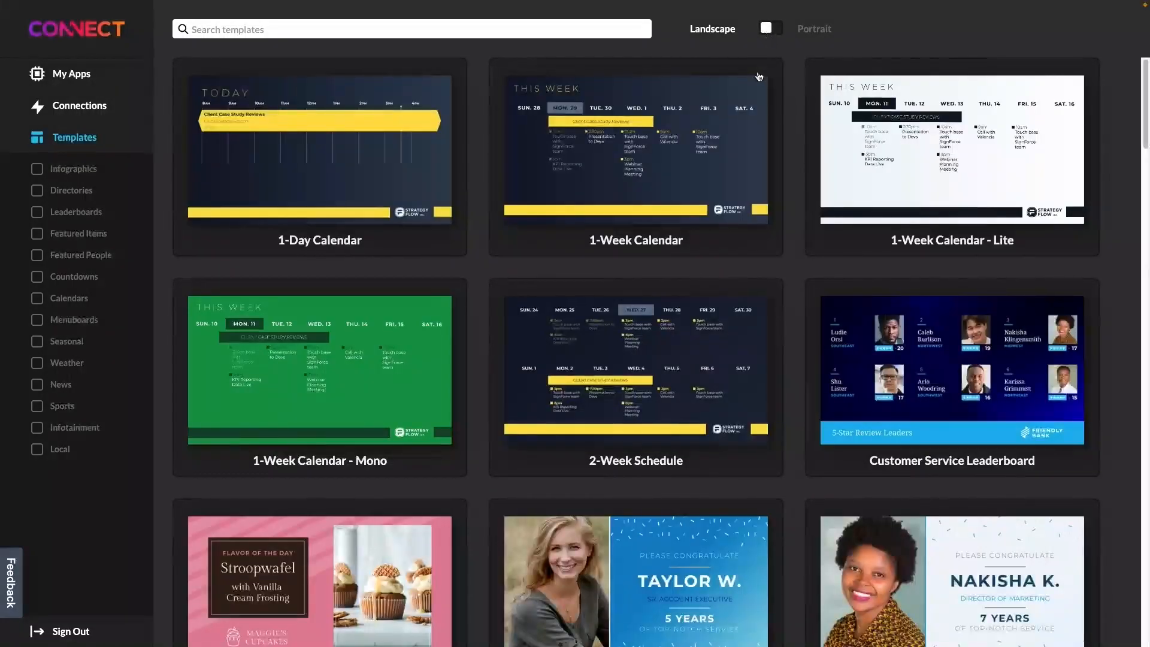
# Step: Preview the 1-Week Calendar and Employee Shoutout templates and check their dimensions
pyautogui.click(686, 145)
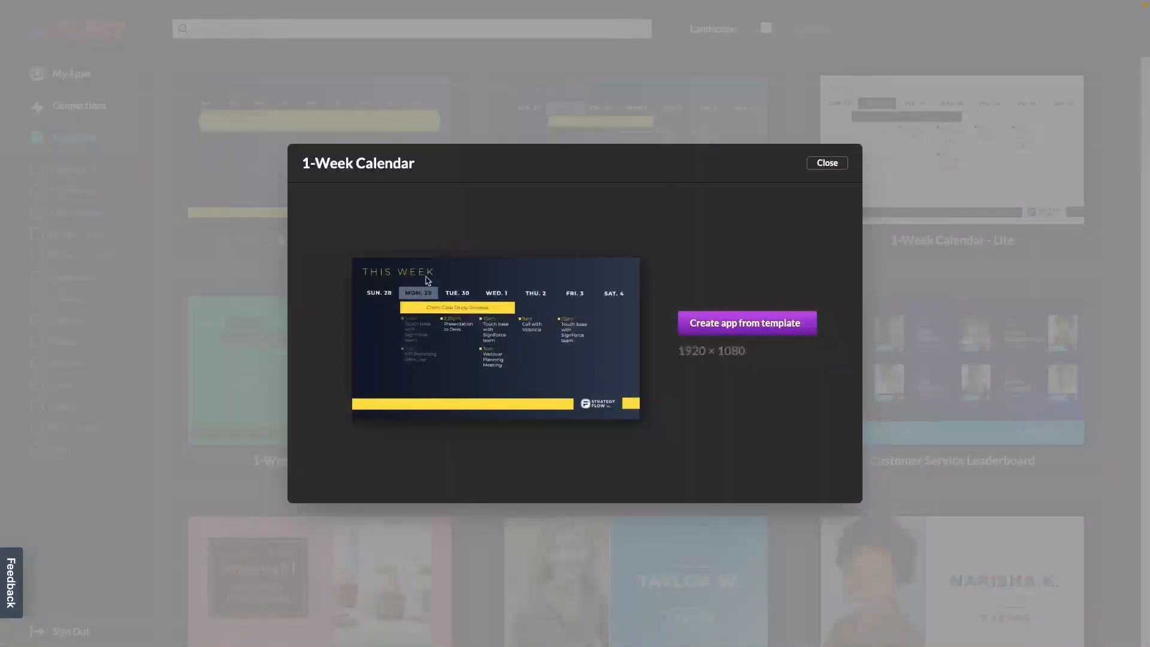
pyautogui.click(830, 167)
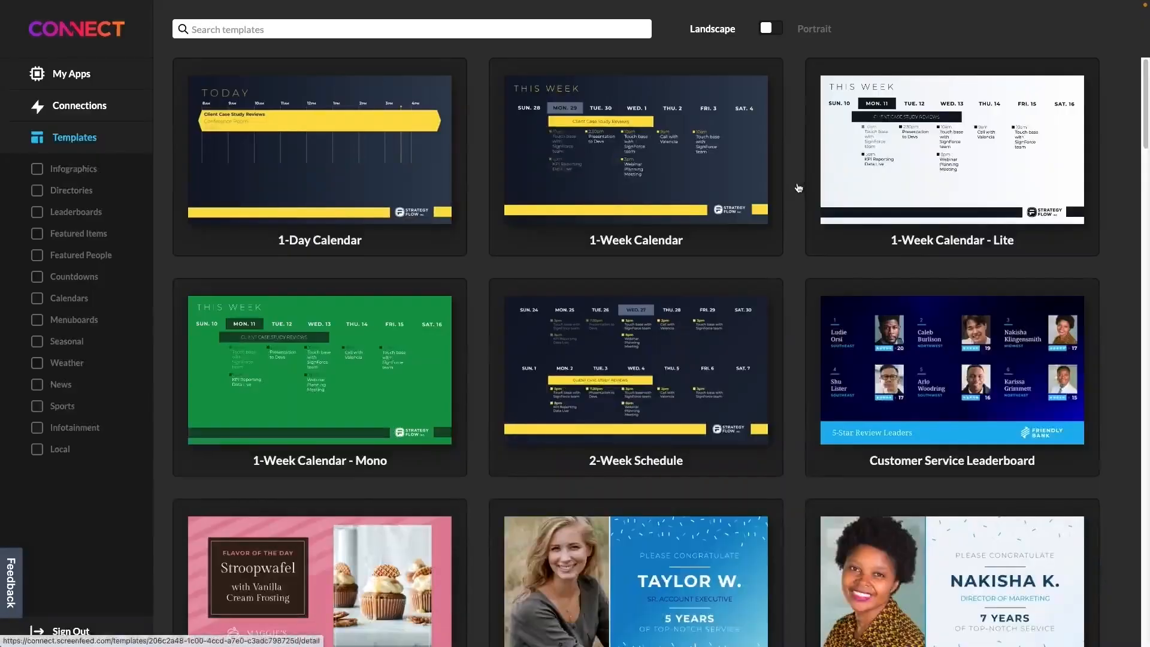
pyautogui.scroll(-3, 798, 188)
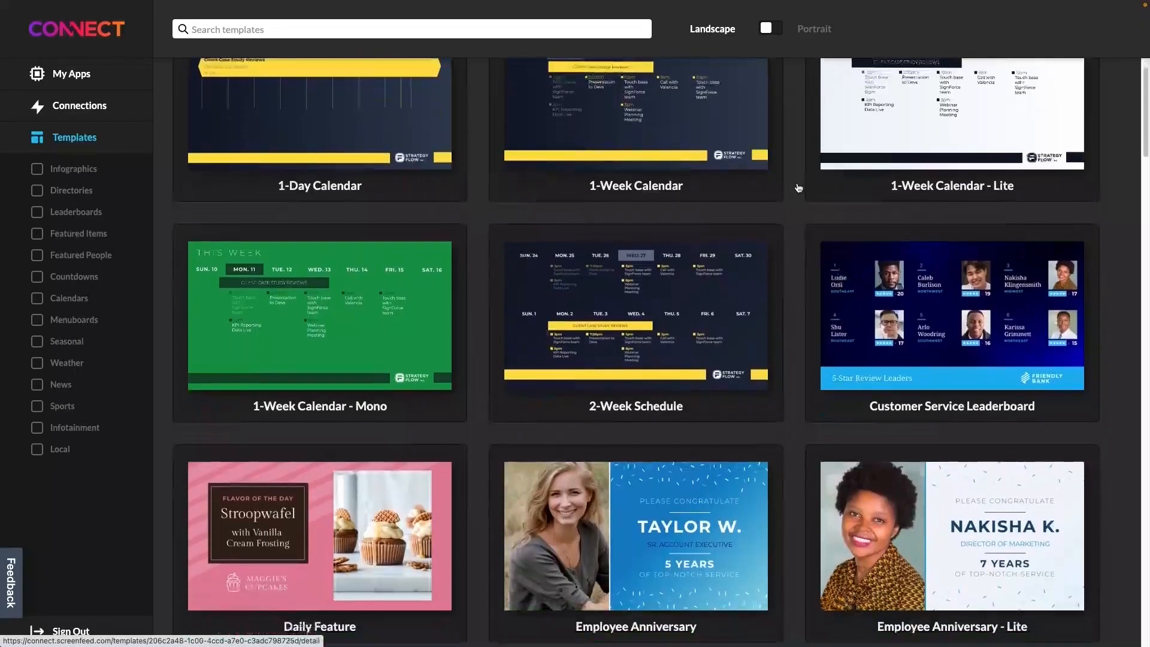
pyautogui.scroll(-3, 798, 188)
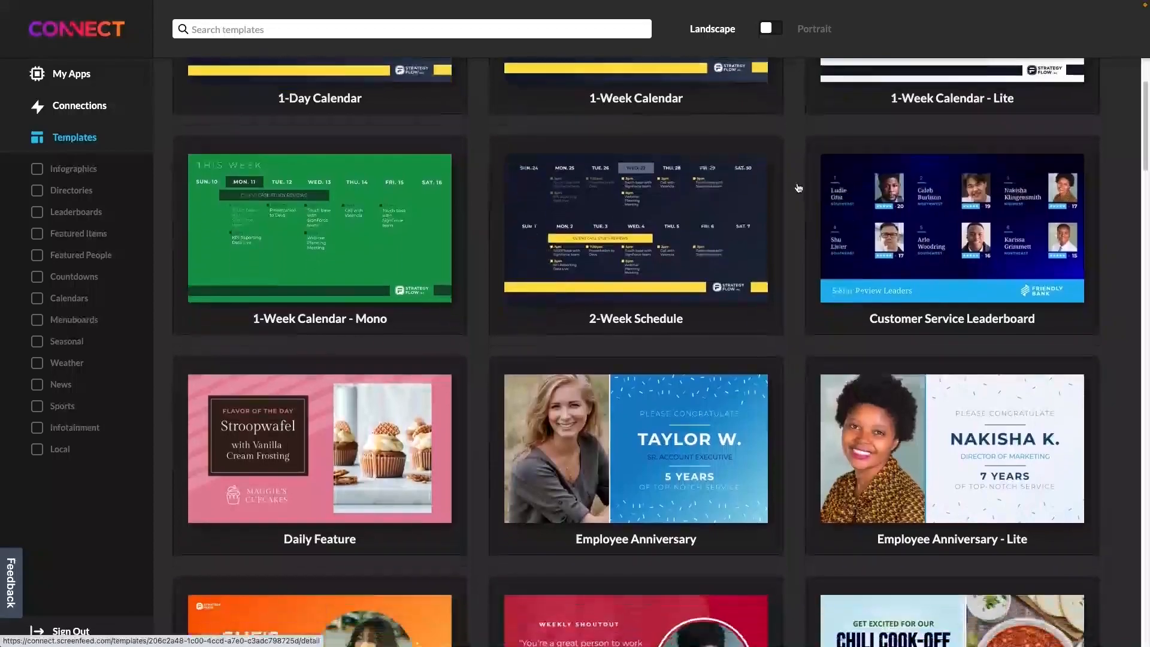
pyautogui.scroll(-5, 798, 188)
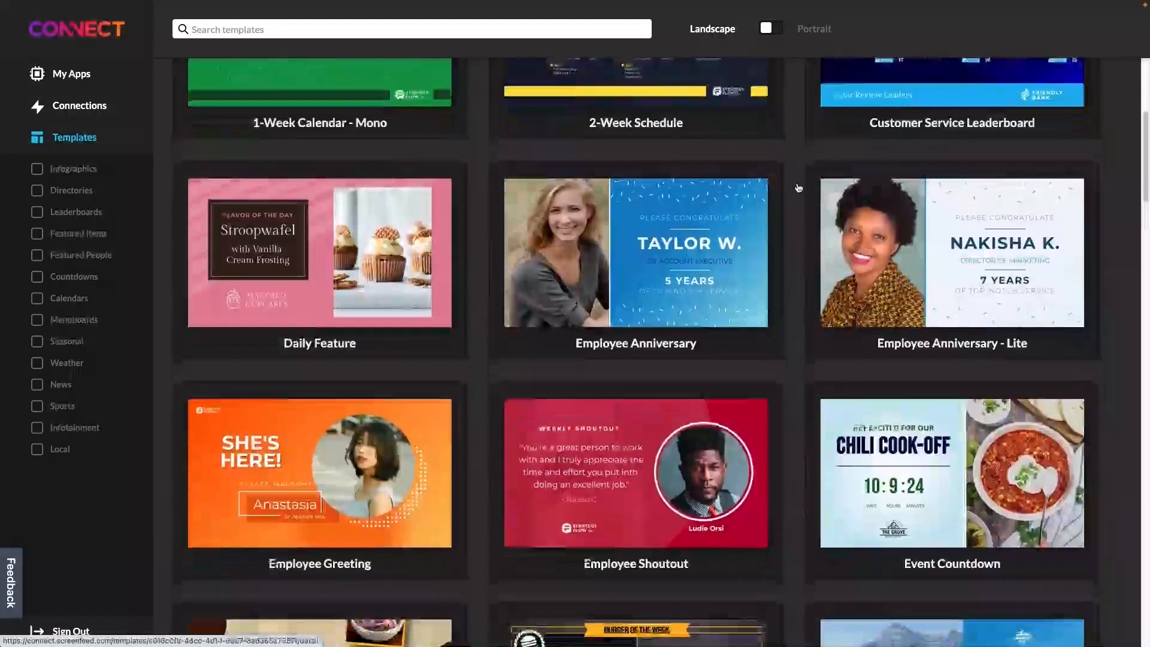
pyautogui.scroll(-4, 799, 188)
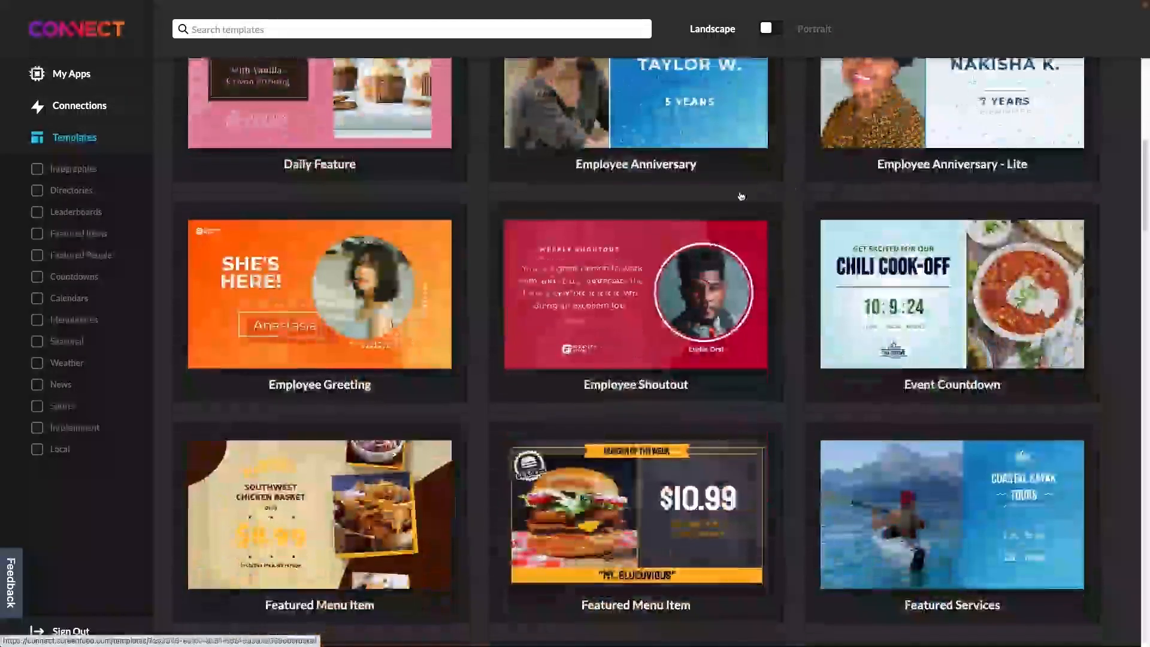
pyautogui.click(679, 350)
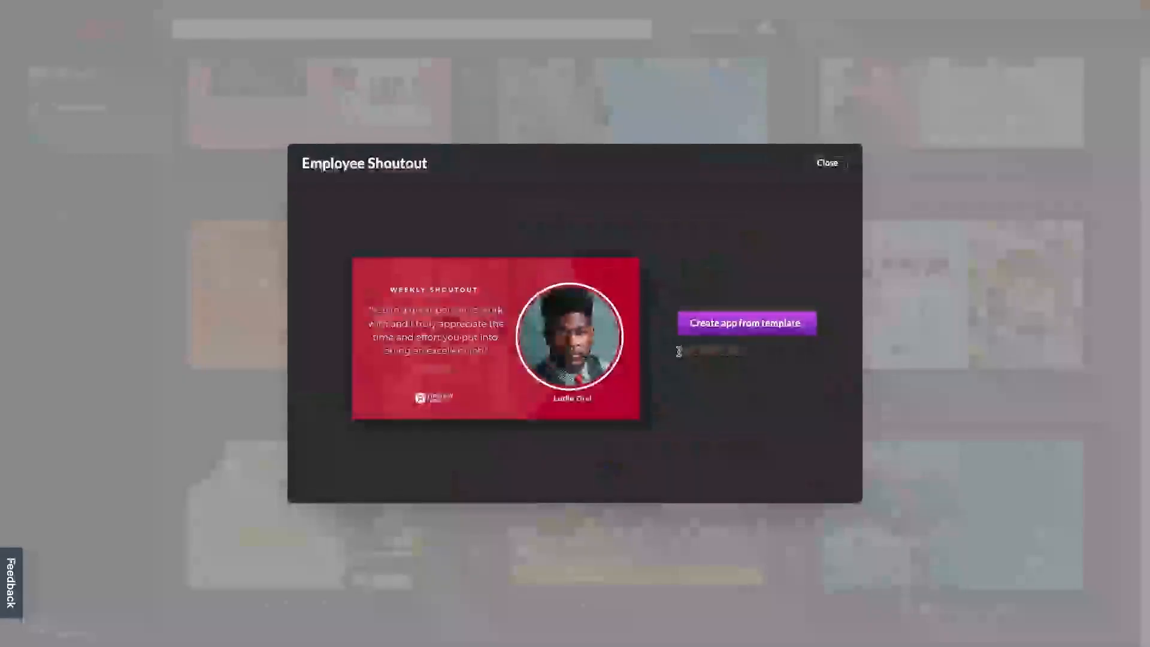
pyautogui.moveTo(675, 353); pyautogui.dragTo(752, 360)
pyautogui.click(753, 366)
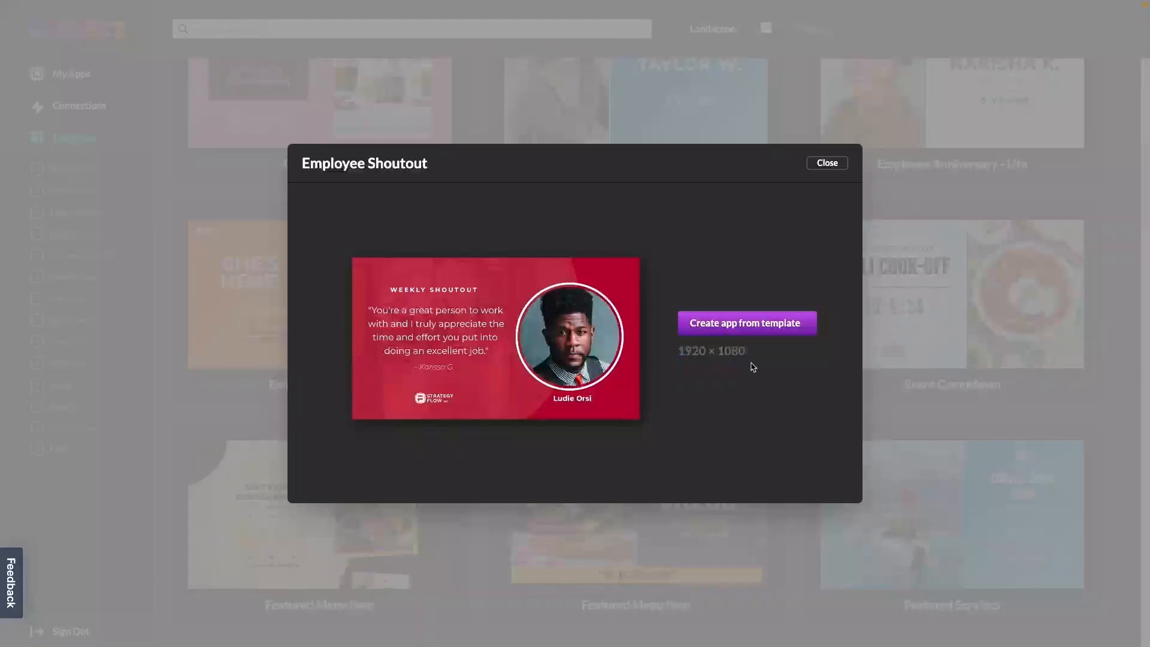
pyautogui.click(827, 163)
# Step: Create an app from the "Leaderboard - Faces and Names" template
pyautogui.scroll(-10, 779, 239)
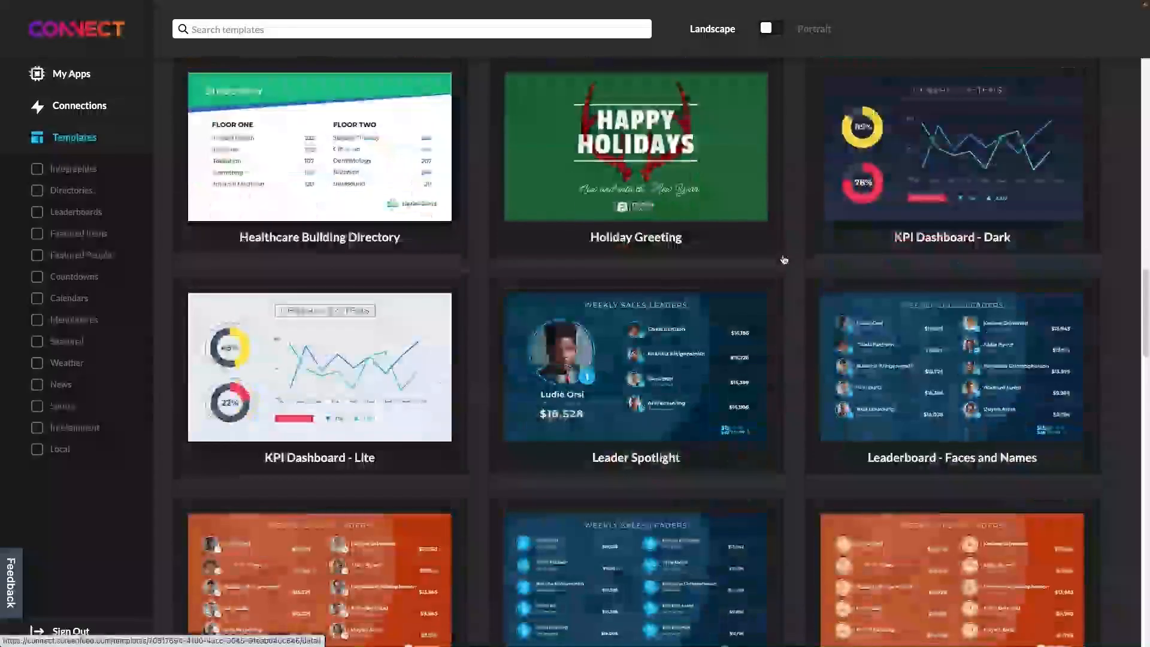
pyautogui.click(929, 354)
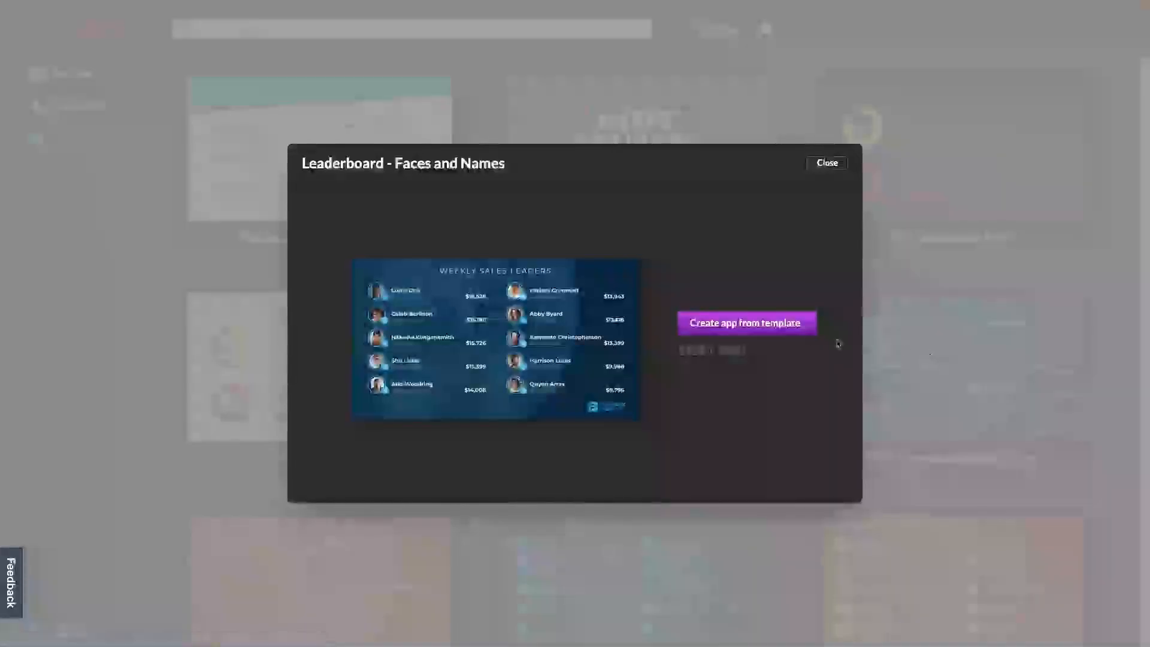
pyautogui.click(759, 327)
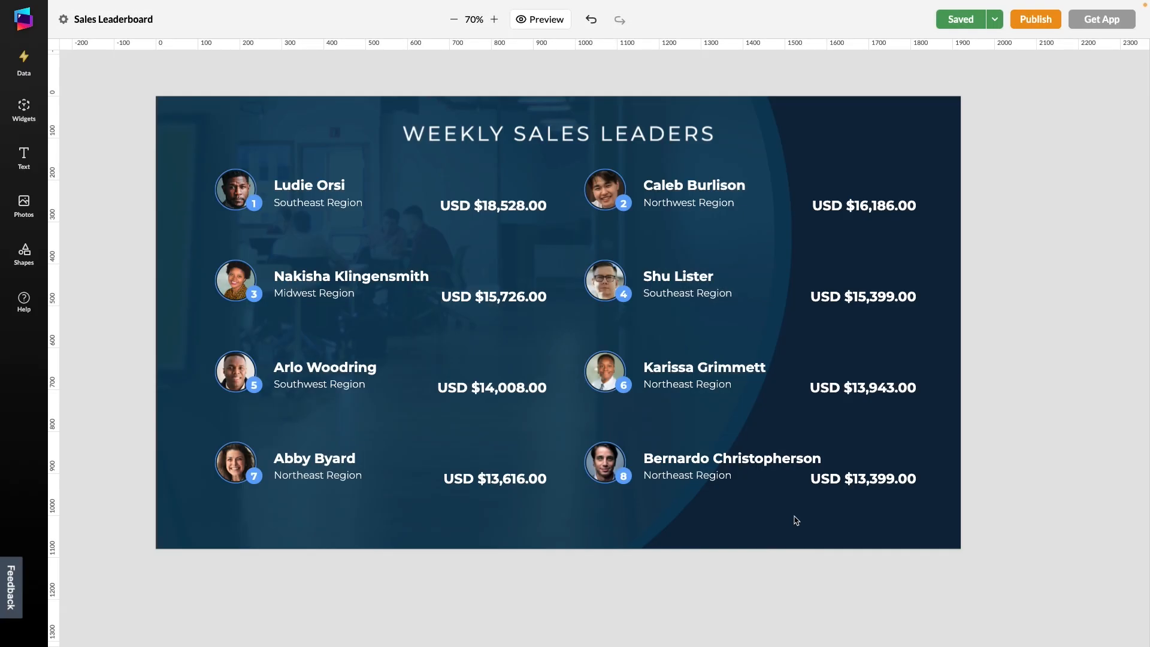
# Step: Rename the app as "Sales Leaderboard- Faces and Names" in its settings and save the changes
pyautogui.click(63, 19)
pyautogui.click(488, 250)
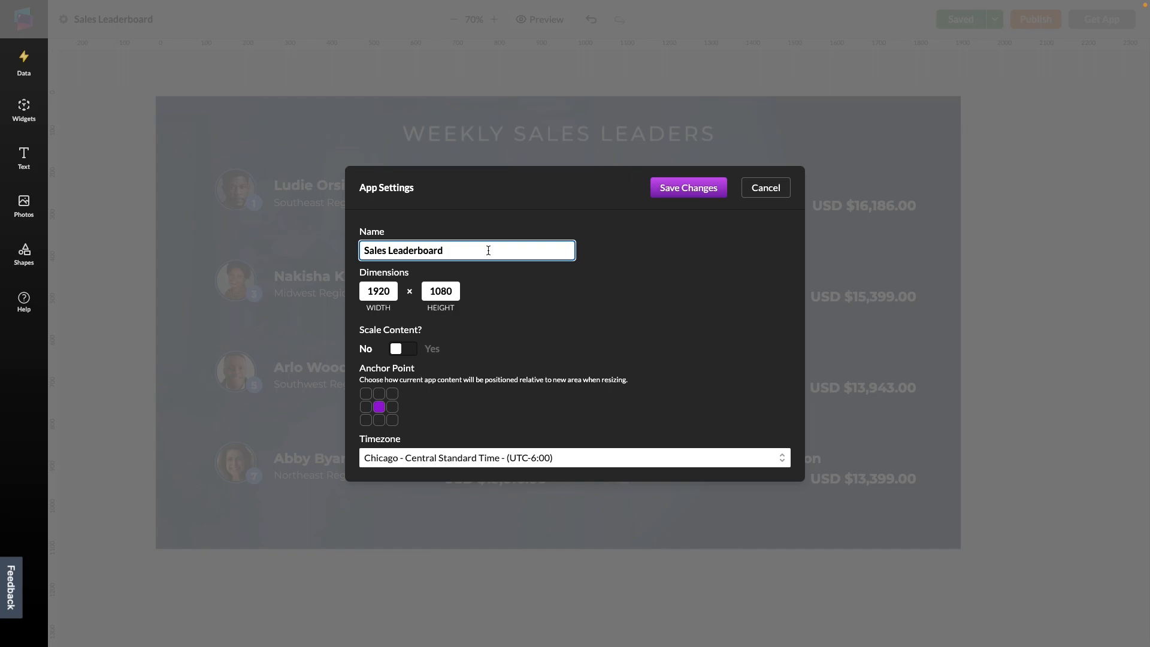
pyautogui.write('- Faces and Names')
pyautogui.click(401, 355)
pyautogui.click(415, 387)
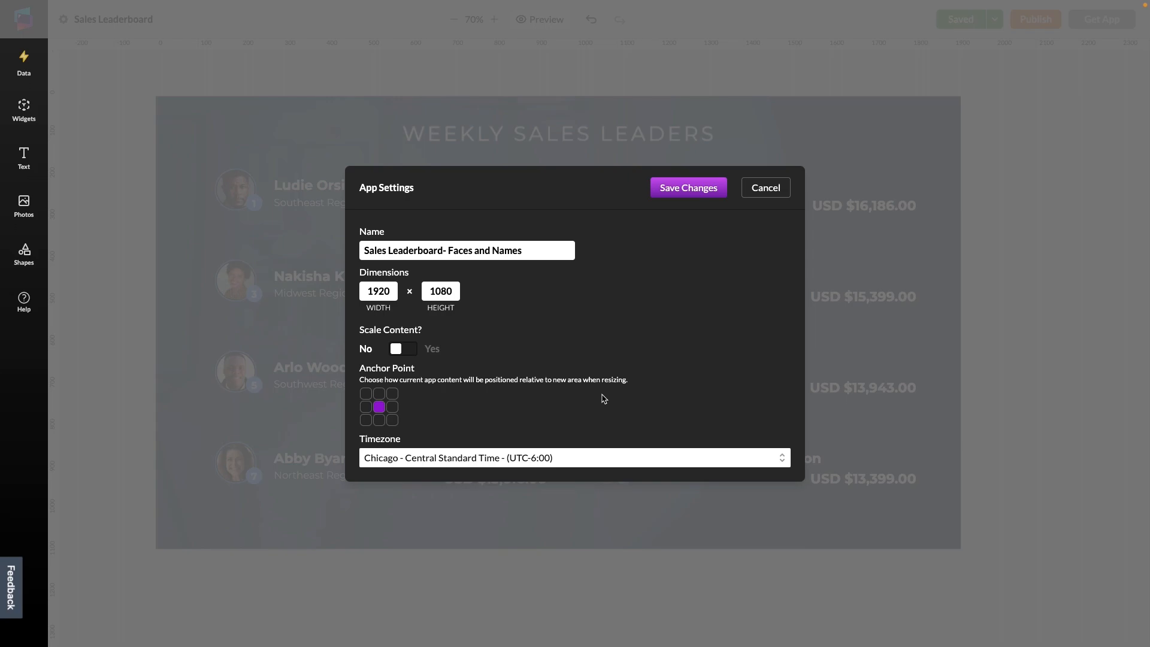
pyautogui.click(705, 189)
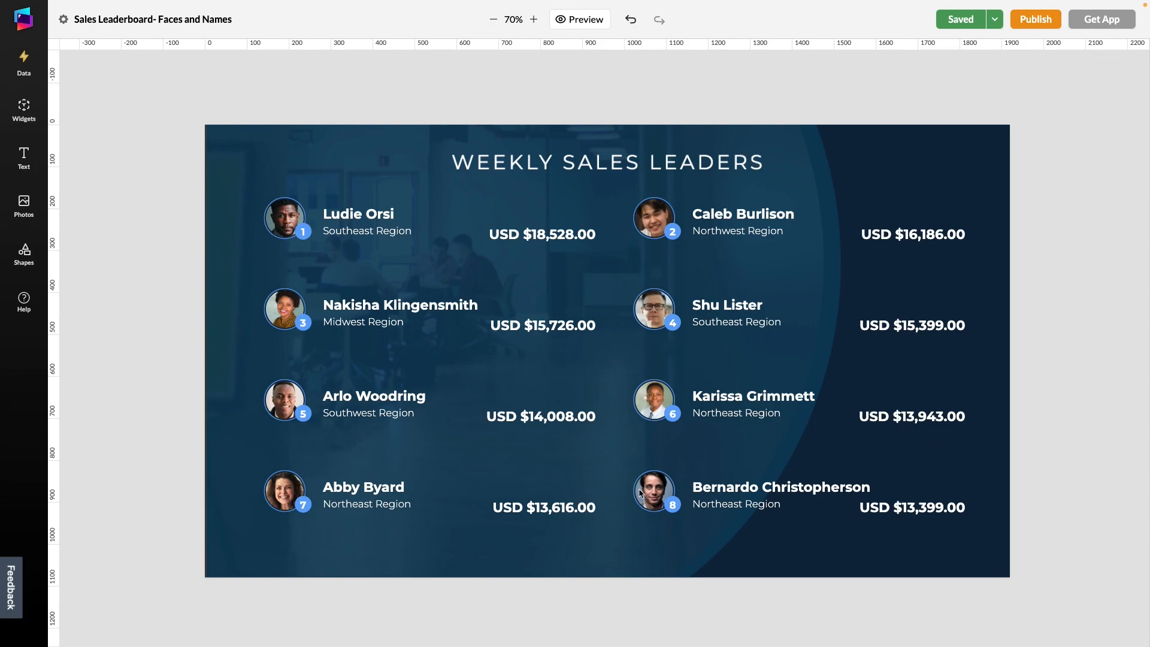
# Step: Resize the leaderboard grid to about 1737 × 857 and move it to about X 91, Y 162
pyautogui.click(520, 306)
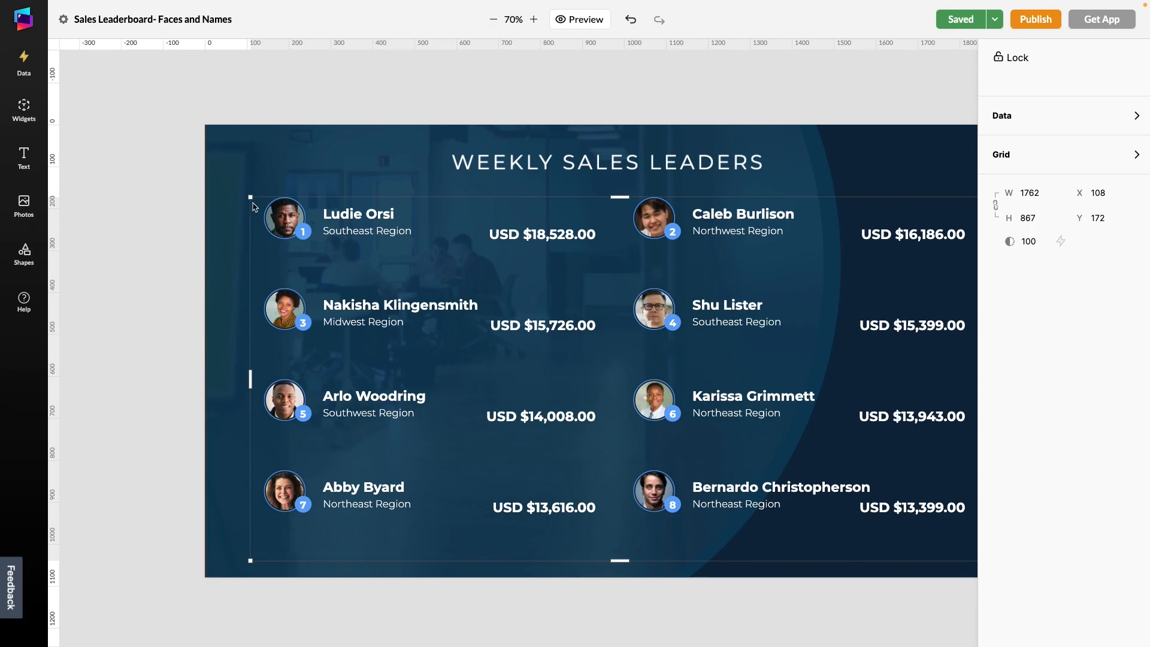
pyautogui.moveTo(251, 198)
pyautogui.mouseDown()
pyautogui.moveTo(276, 211)
pyautogui.moveTo(266, 205)
pyautogui.mouseUp()
pyautogui.moveTo(518, 338); pyautogui.dragTo(507, 330)
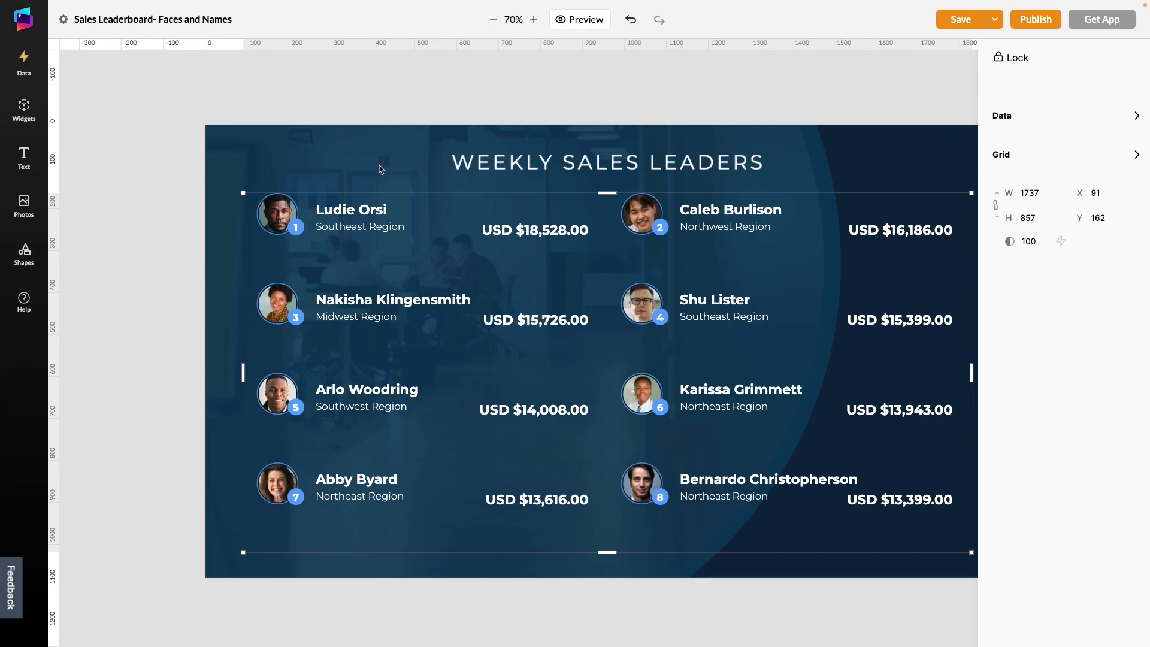
# Step: Unlock the leaderboard's background image and lock it again
pyautogui.click(381, 170)
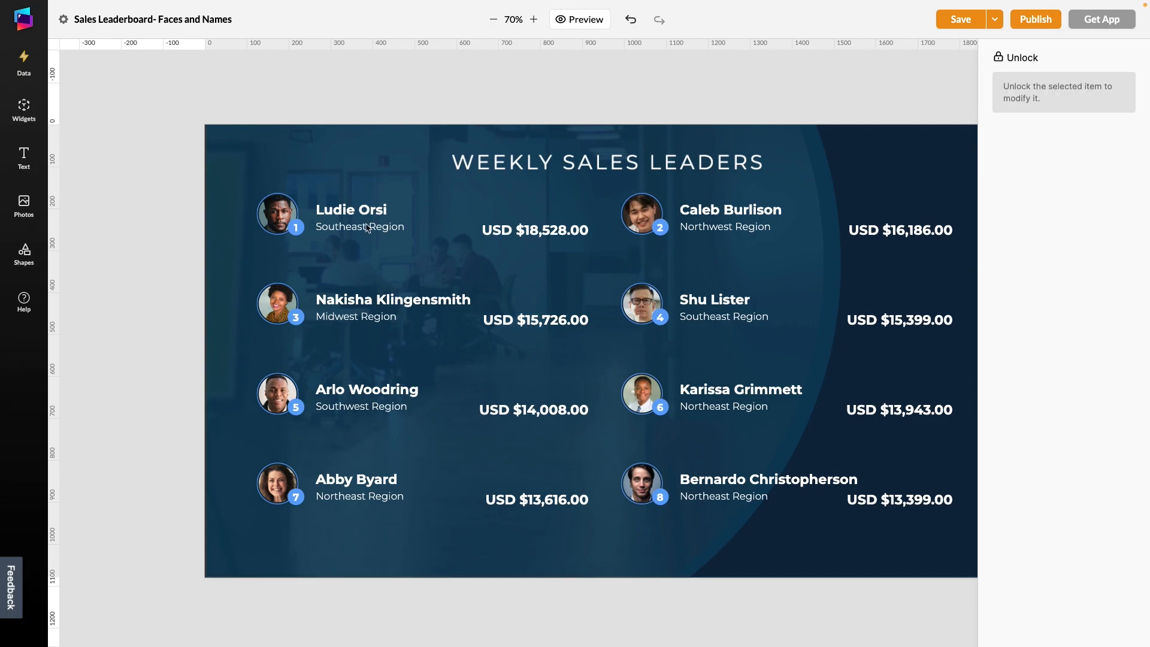
pyautogui.click(368, 228)
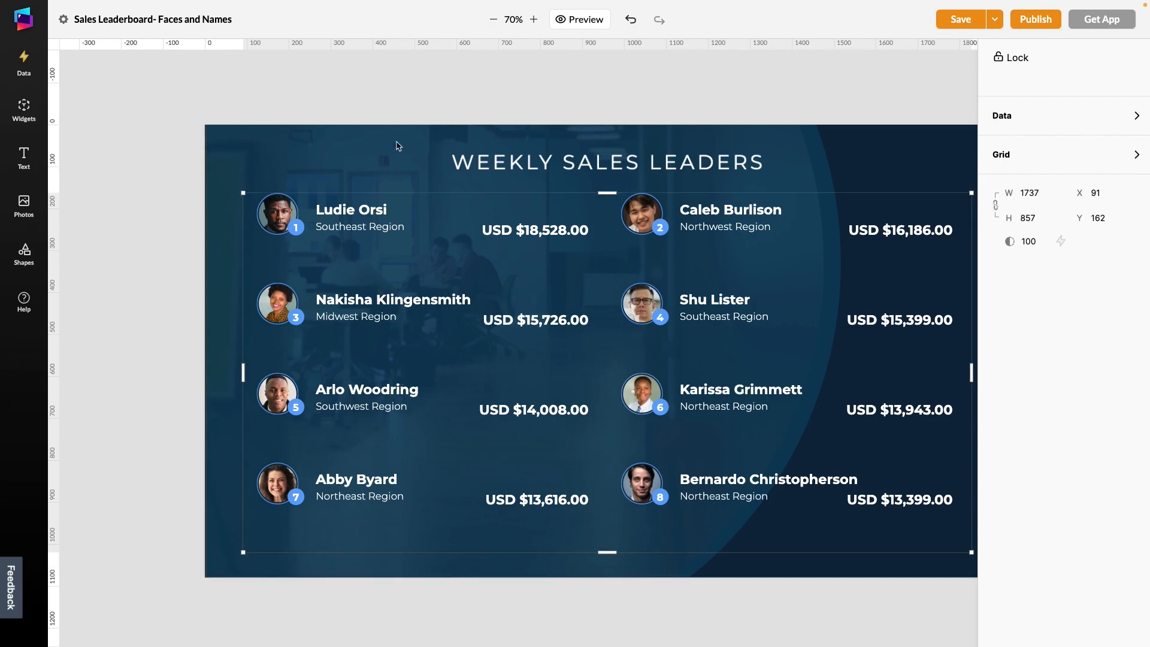
pyautogui.click(402, 146)
pyautogui.click(1006, 57)
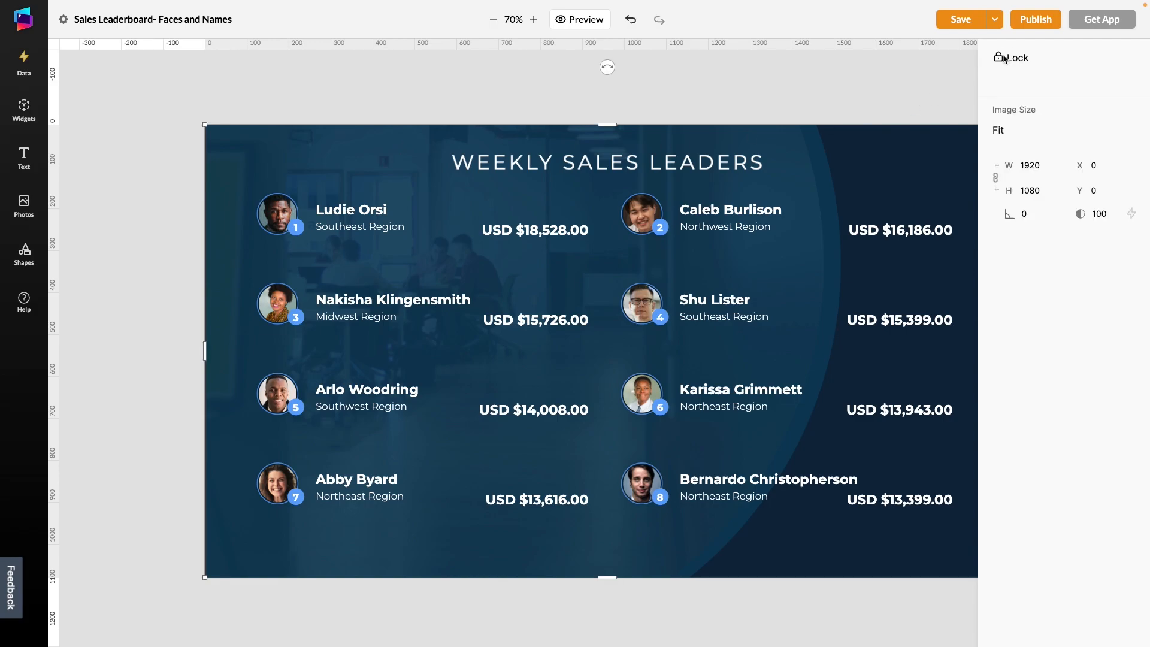
pyautogui.click(1006, 58)
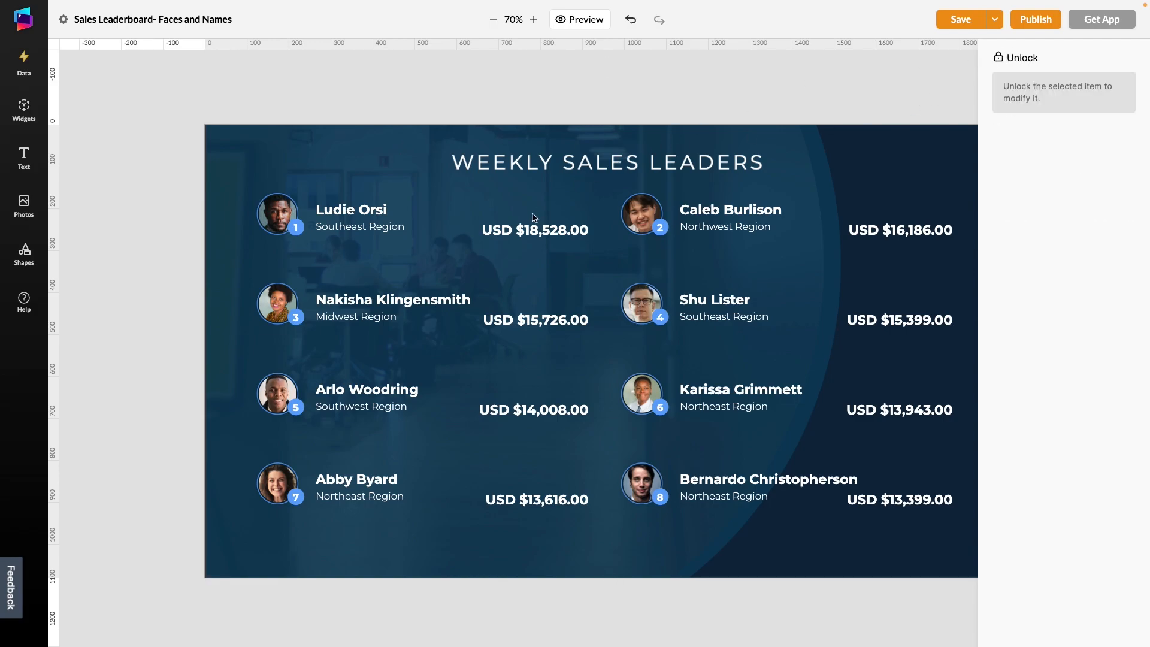
# Step: Move the leaderboard grid down slightly to about Y 165
pyautogui.click(530, 220)
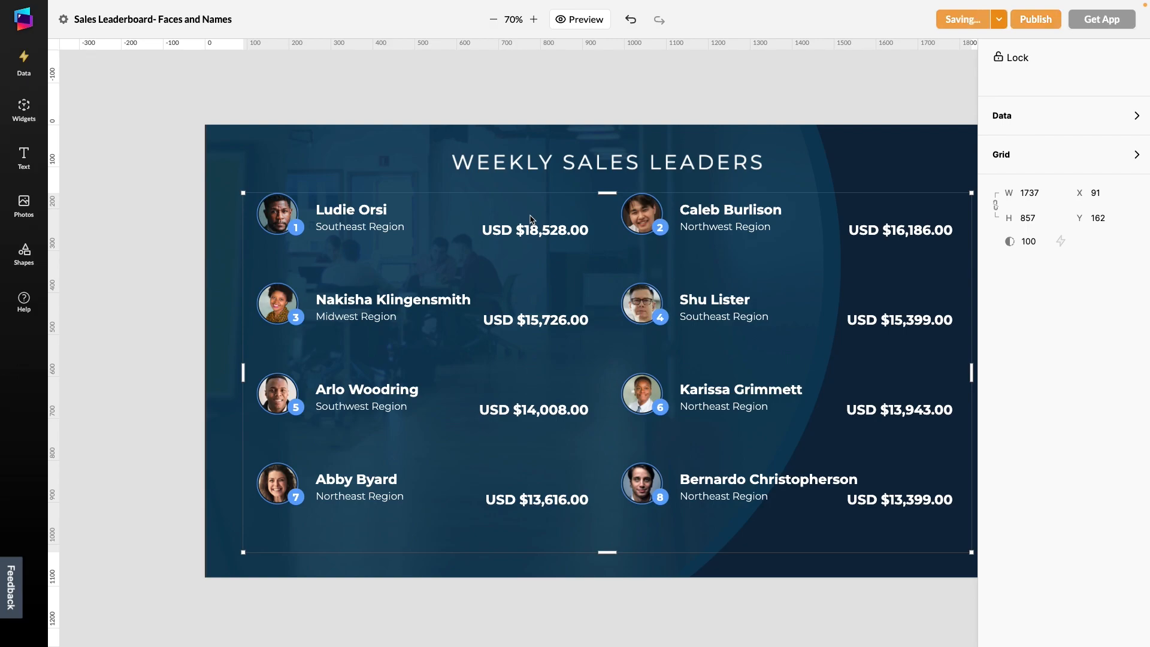
pyautogui.moveTo(530, 219); pyautogui.dragTo(525, 220)
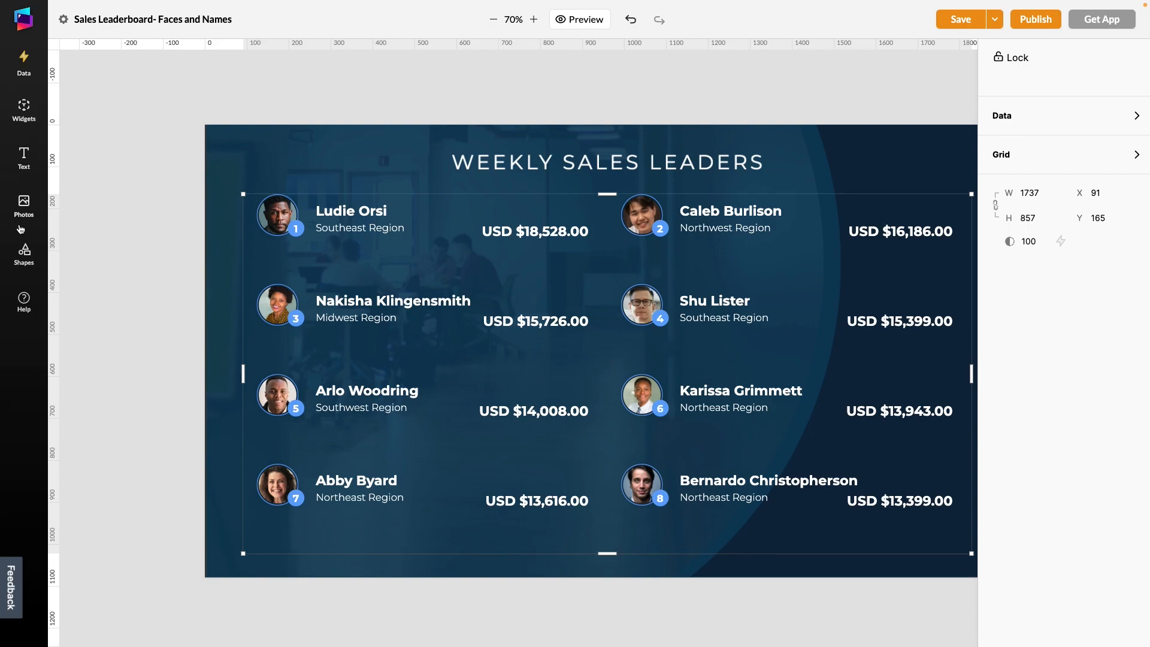
# Step: Upload the SFLogonotext image from the SF Logo folder on the device and add it to the layout
pyautogui.click(27, 209)
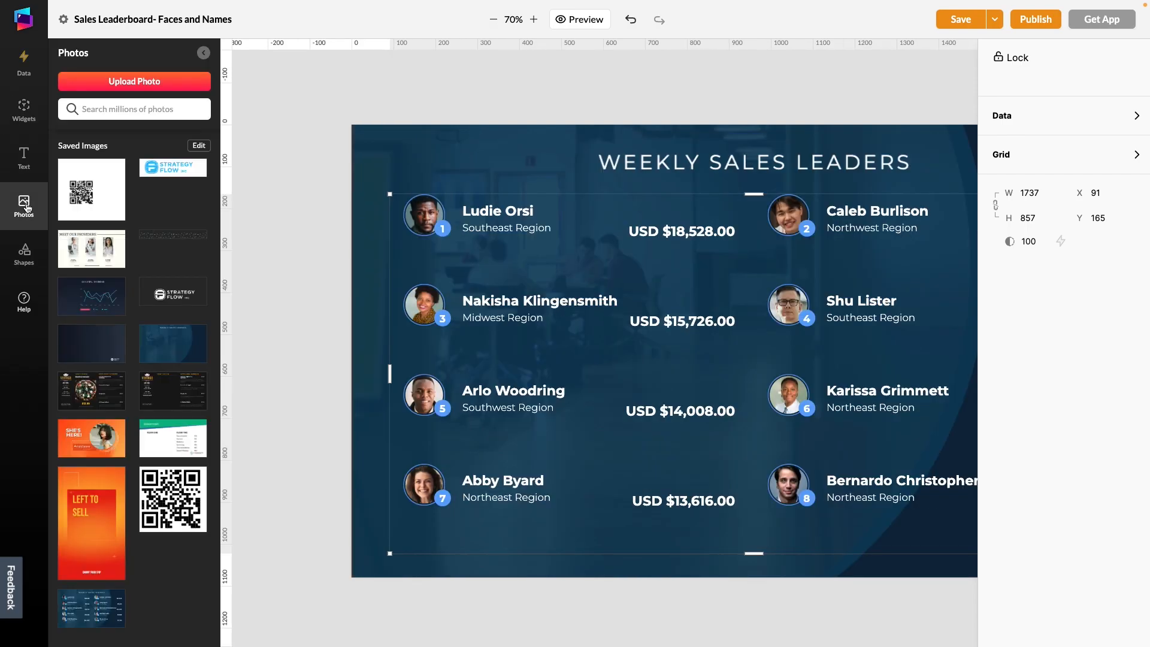
pyautogui.click(149, 88)
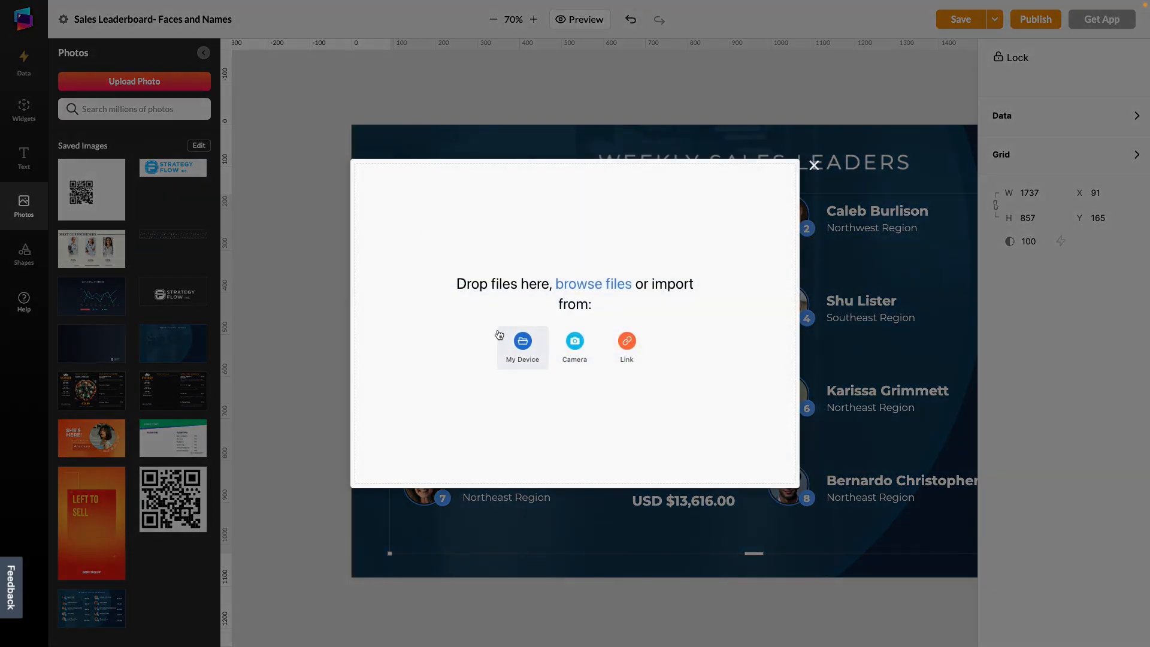
pyautogui.click(523, 342)
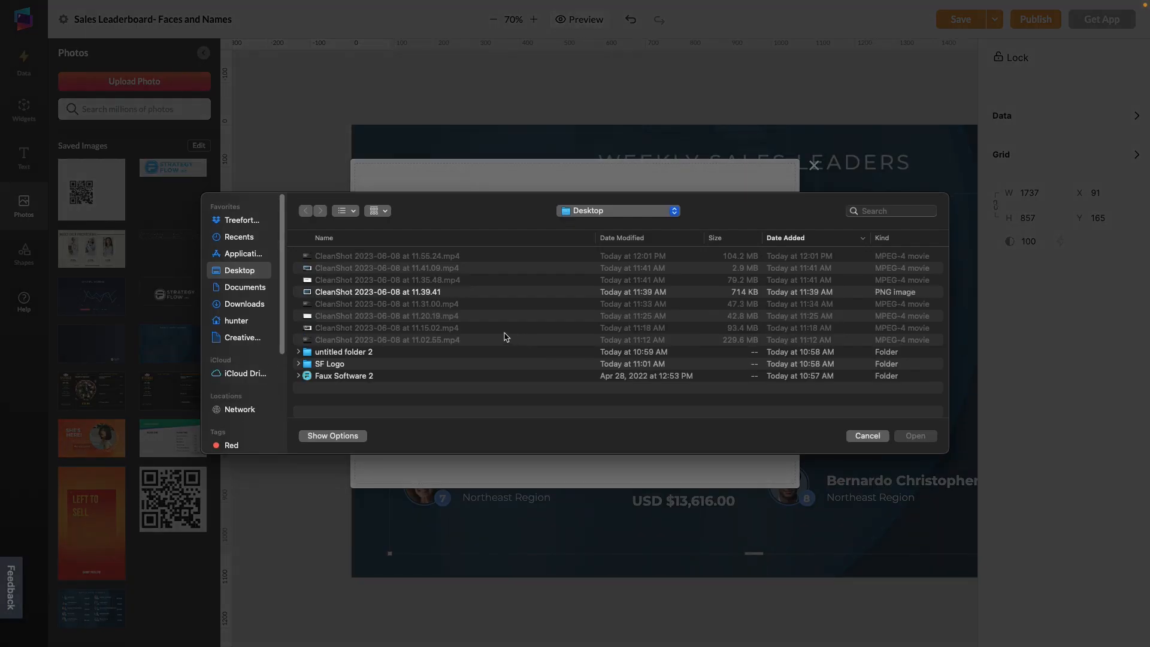
pyautogui.doubleClick(324, 364)
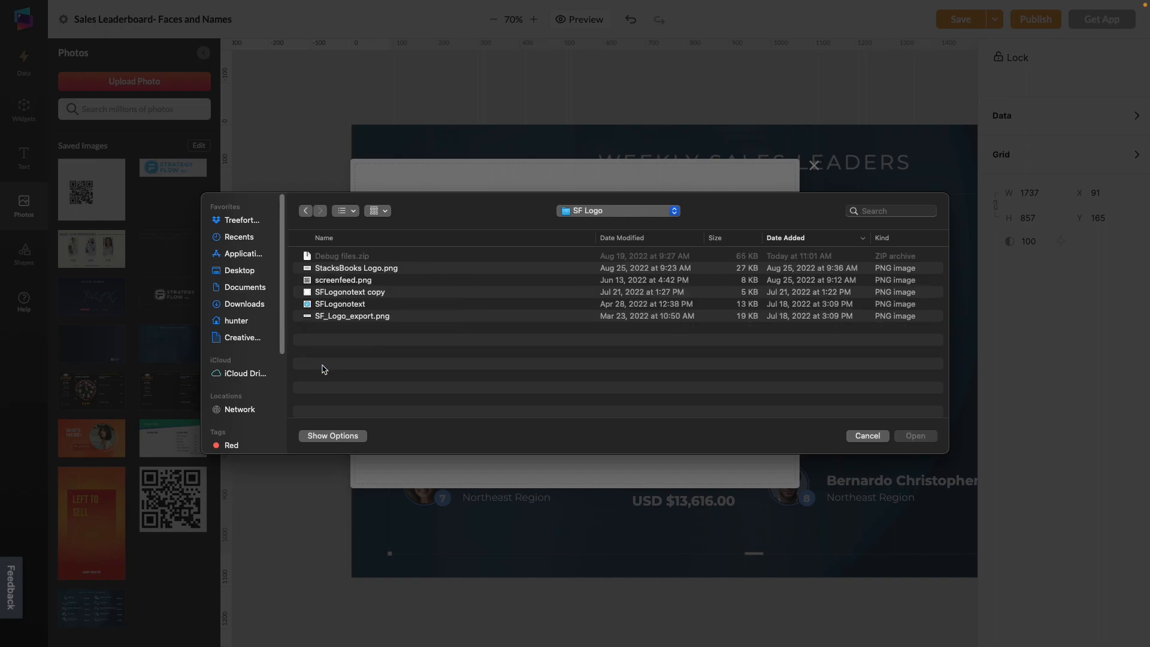
pyautogui.click(334, 304)
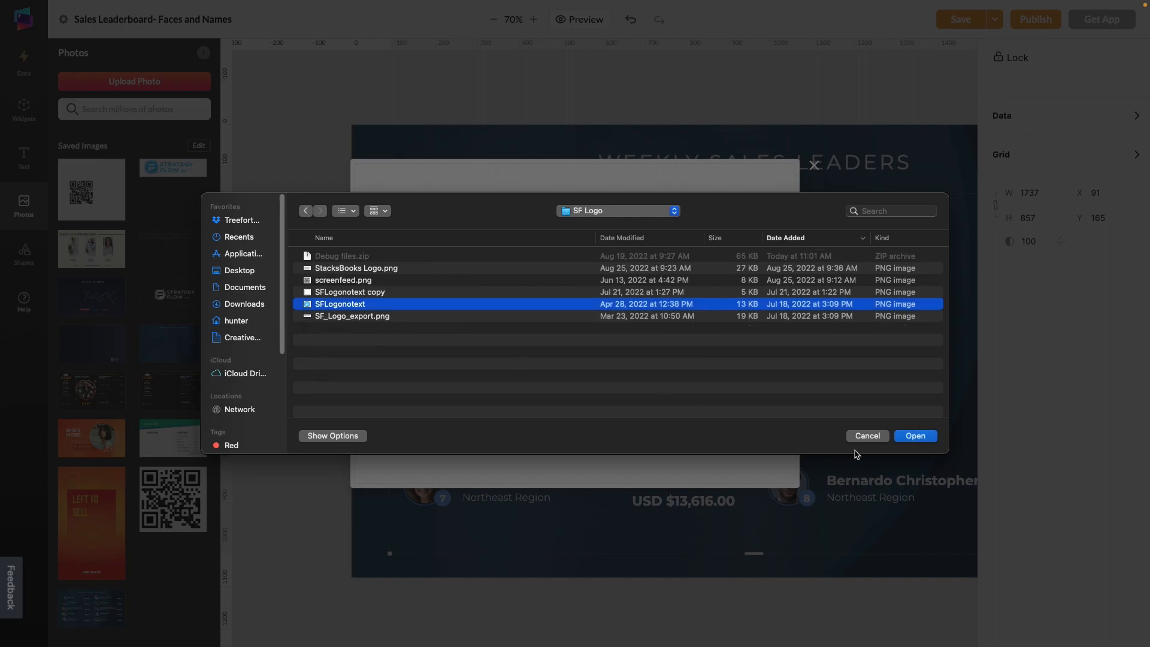
pyautogui.click(915, 436)
pyautogui.click(411, 471)
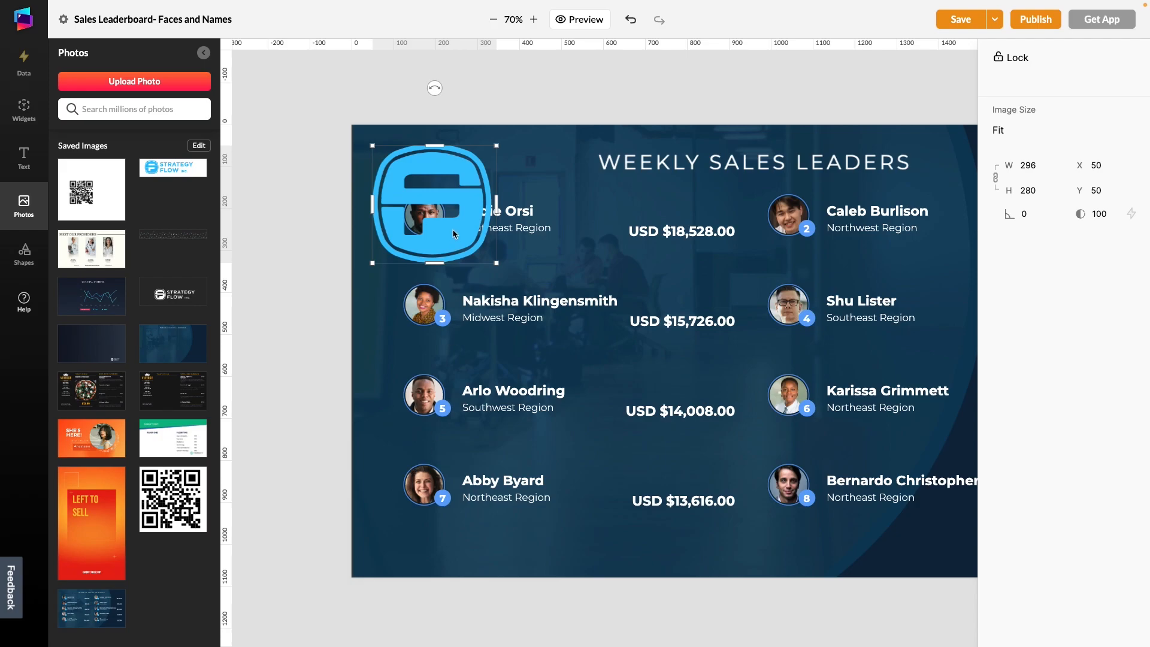
# Step: Shrink the logo to about 106 × 100 and place it in the layout's lower-right corner at about X 1775, Y 973
pyautogui.moveTo(452, 229); pyautogui.dragTo(901, 496)
pyautogui.moveTo(857, 452); pyautogui.dragTo(930, 526)
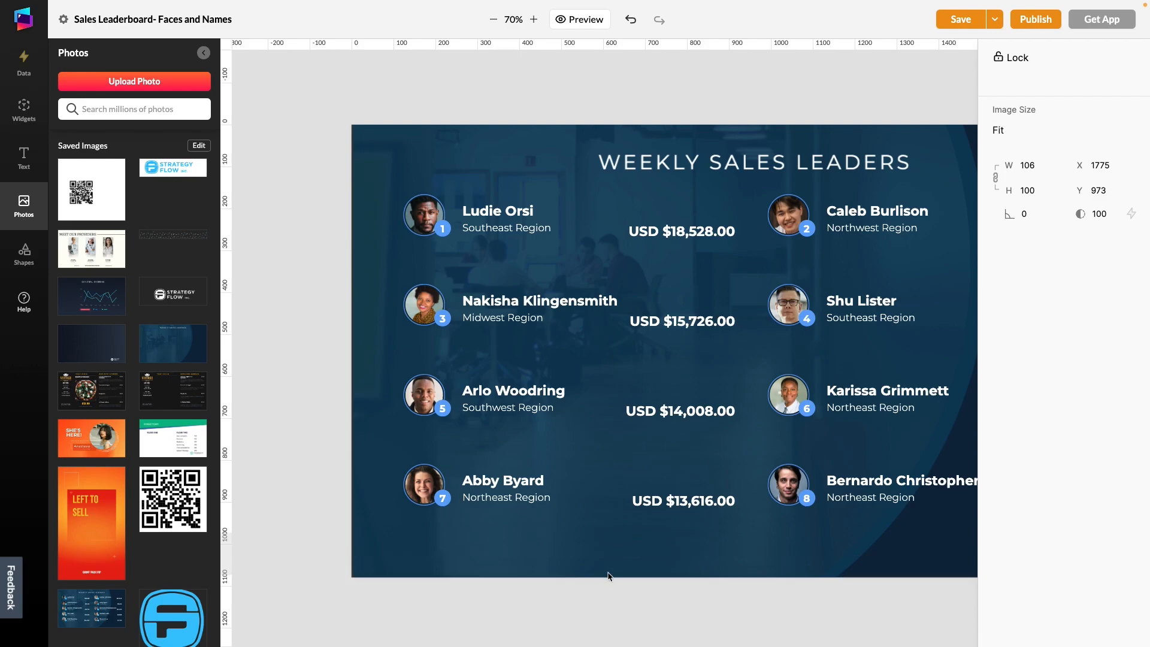
pyautogui.click(607, 579)
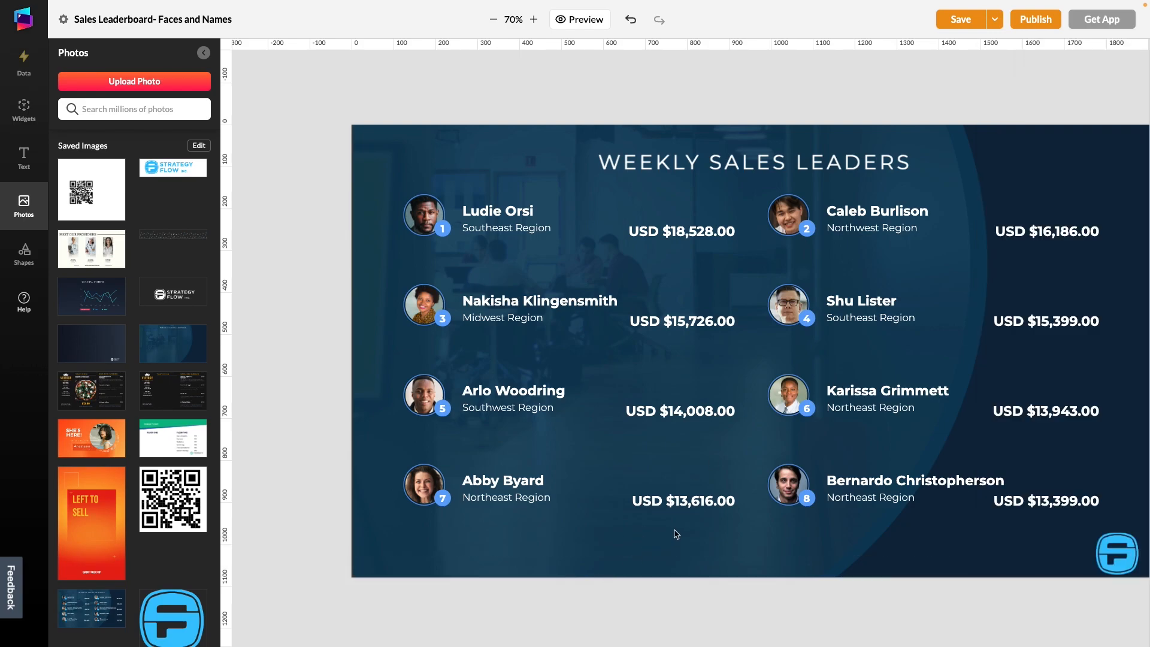
# Step: Move the logo up to about Y 953 and the leaderboard grid up to about Y 145
pyautogui.click(203, 53)
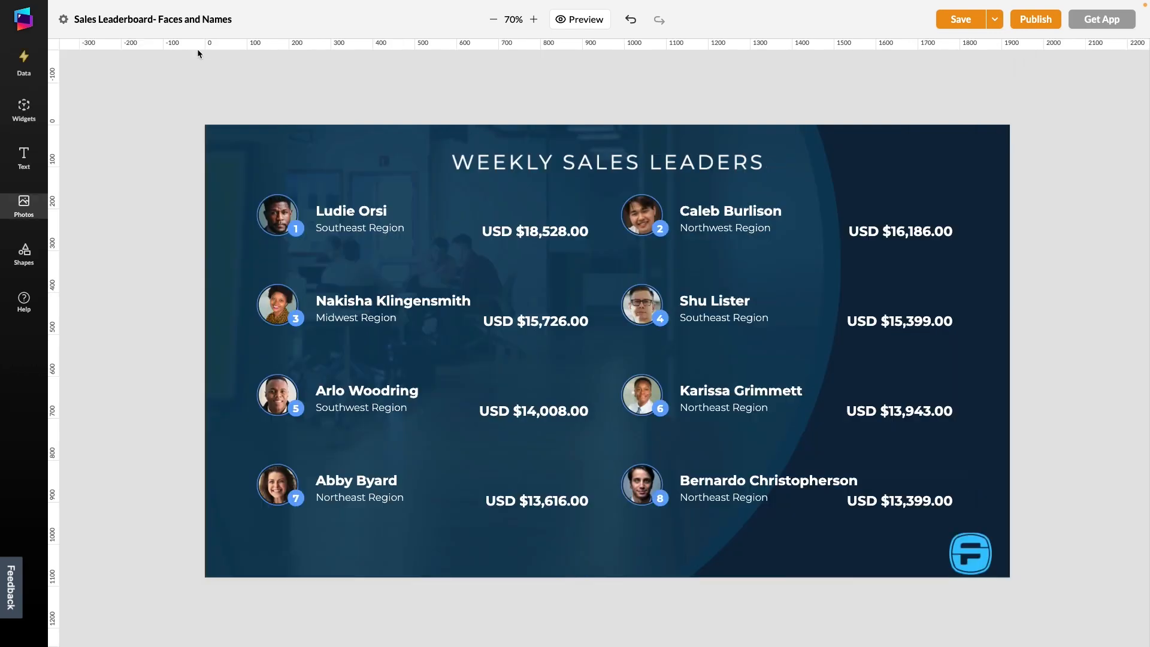
pyautogui.moveTo(674, 545); pyautogui.dragTo(557, 492)
pyautogui.click(847, 518)
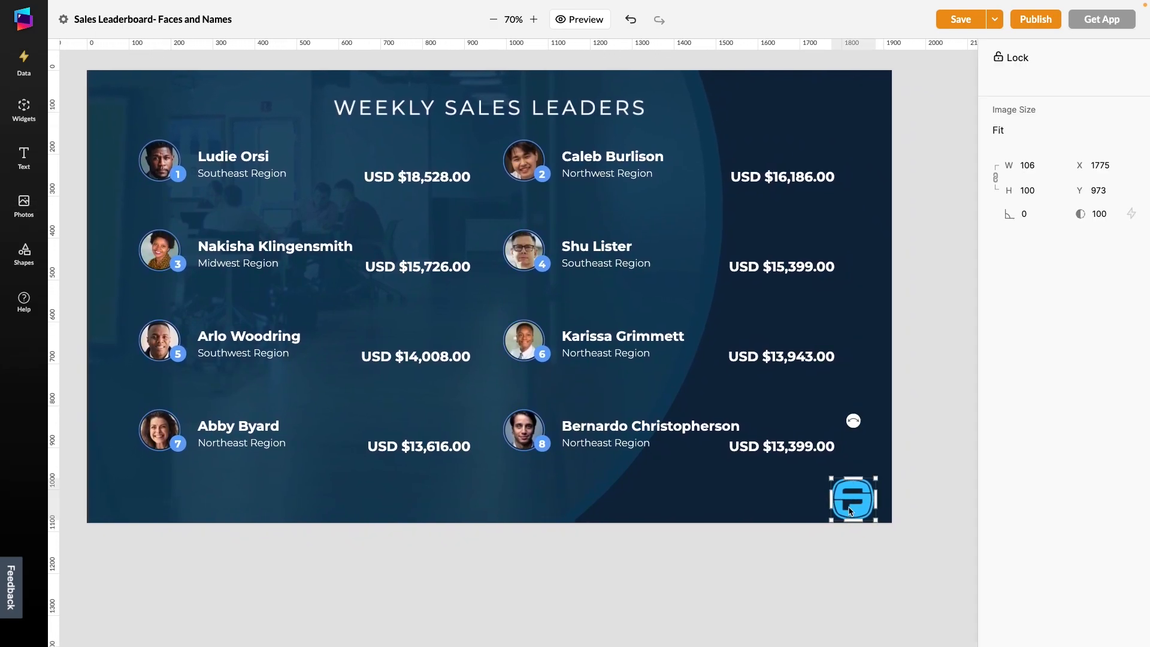
pyautogui.moveTo(860, 502); pyautogui.dragTo(854, 512)
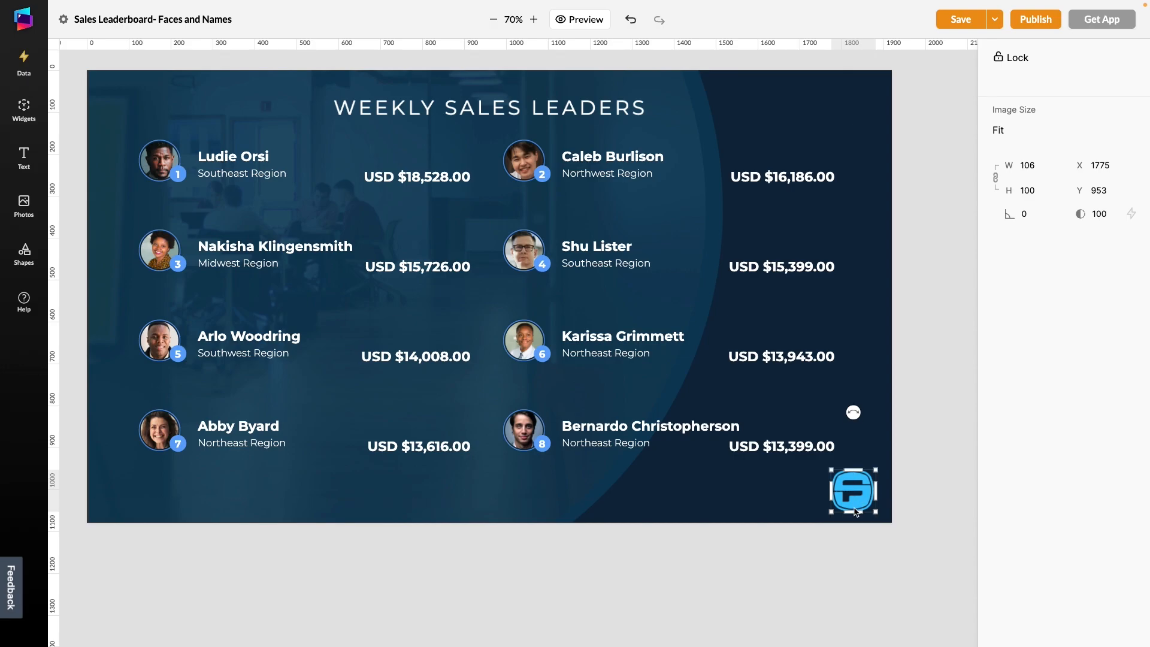
pyautogui.click(810, 570)
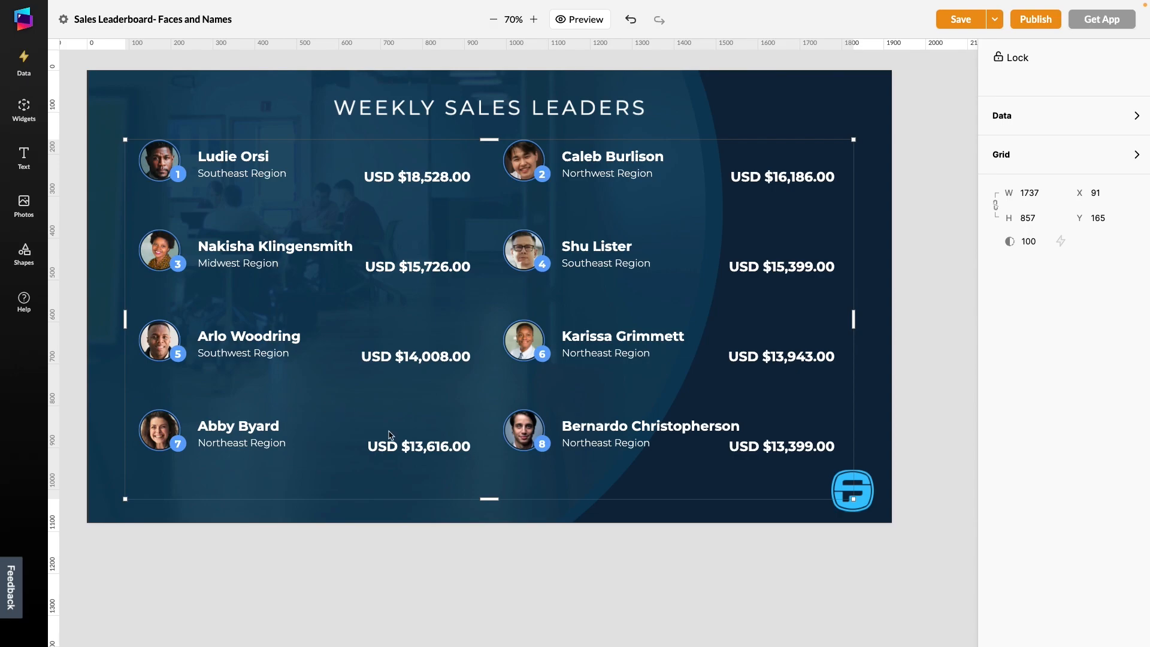
pyautogui.moveTo(472, 354)
pyautogui.mouseDown()
pyautogui.moveTo(485, 346)
pyautogui.moveTo(473, 347)
pyautogui.mouseUp()
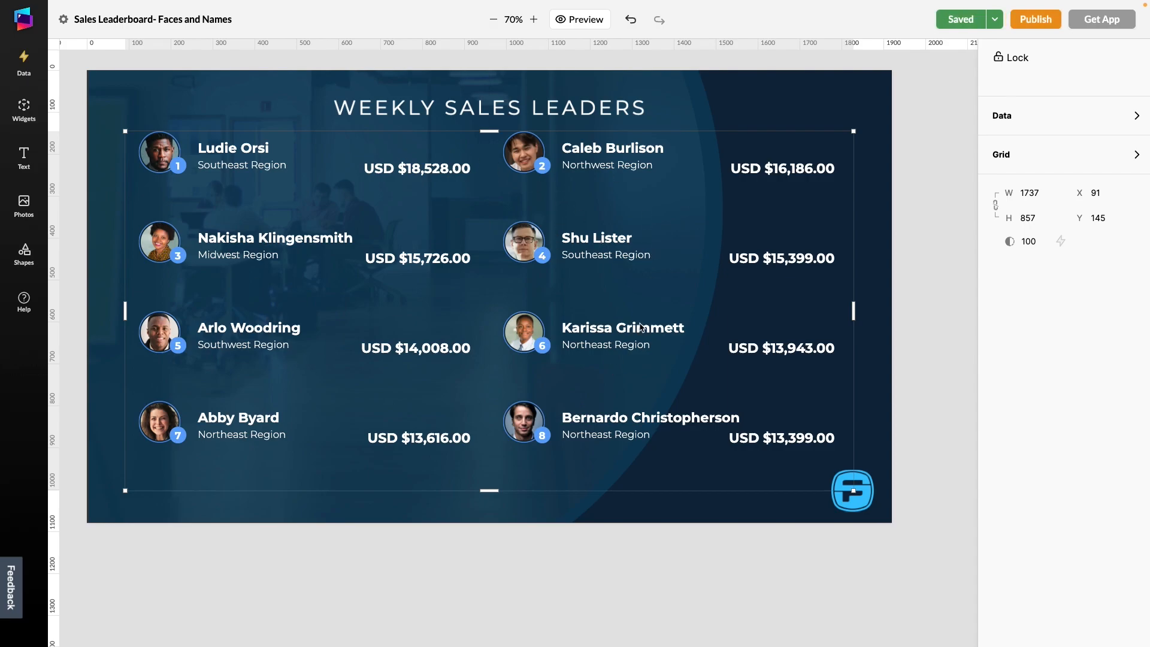
# Step: Open the leaderboard grid's data records for management and check the available export formats
pyautogui.click(1045, 116)
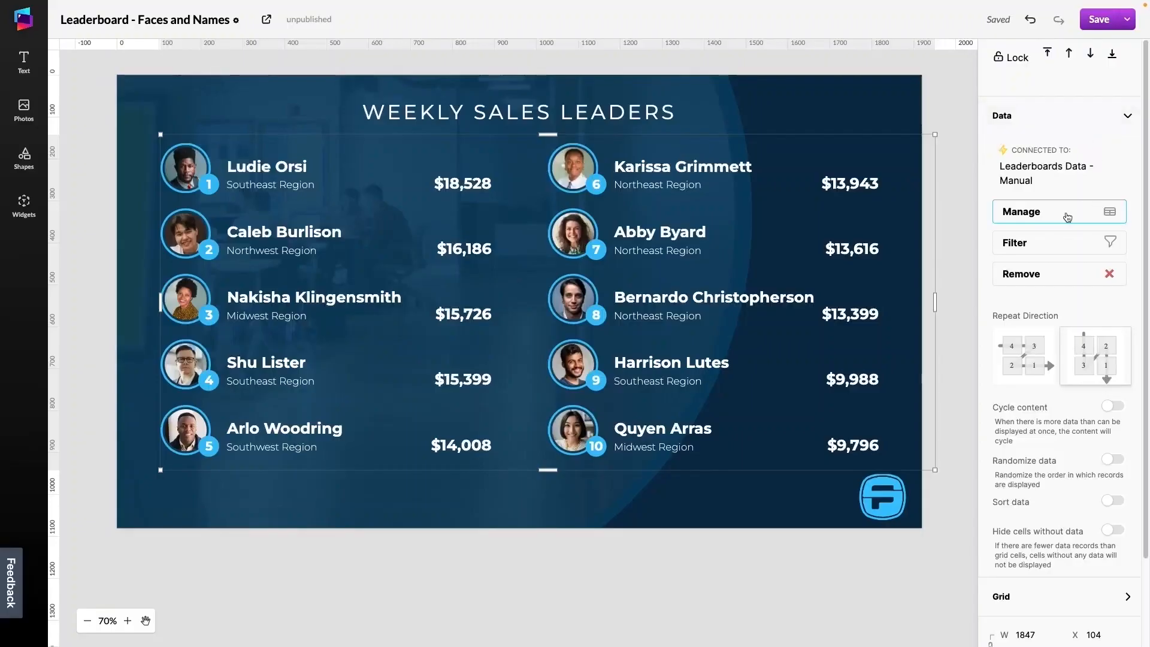
pyautogui.click(1067, 217)
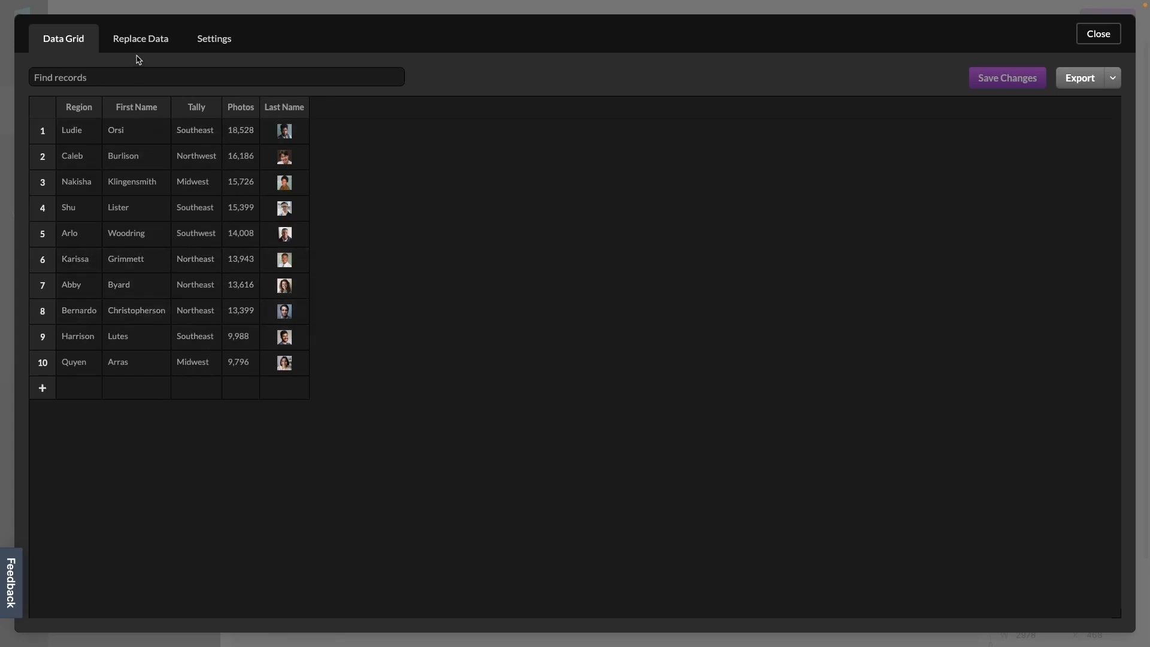
pyautogui.click(1117, 79)
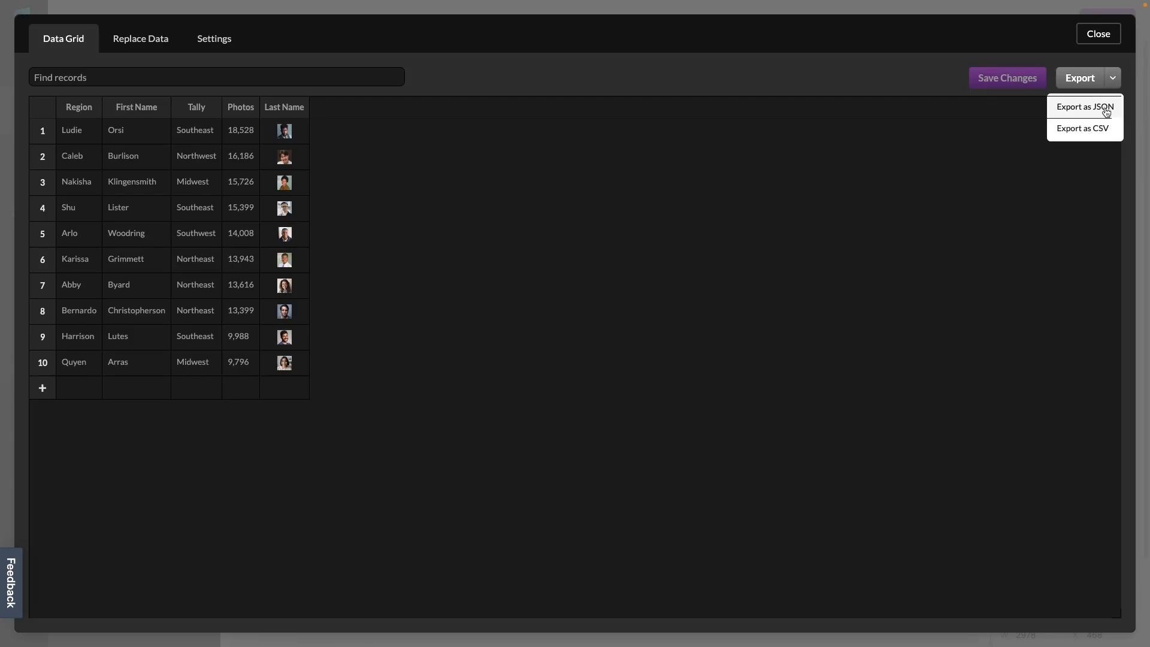
pyautogui.click(836, 219)
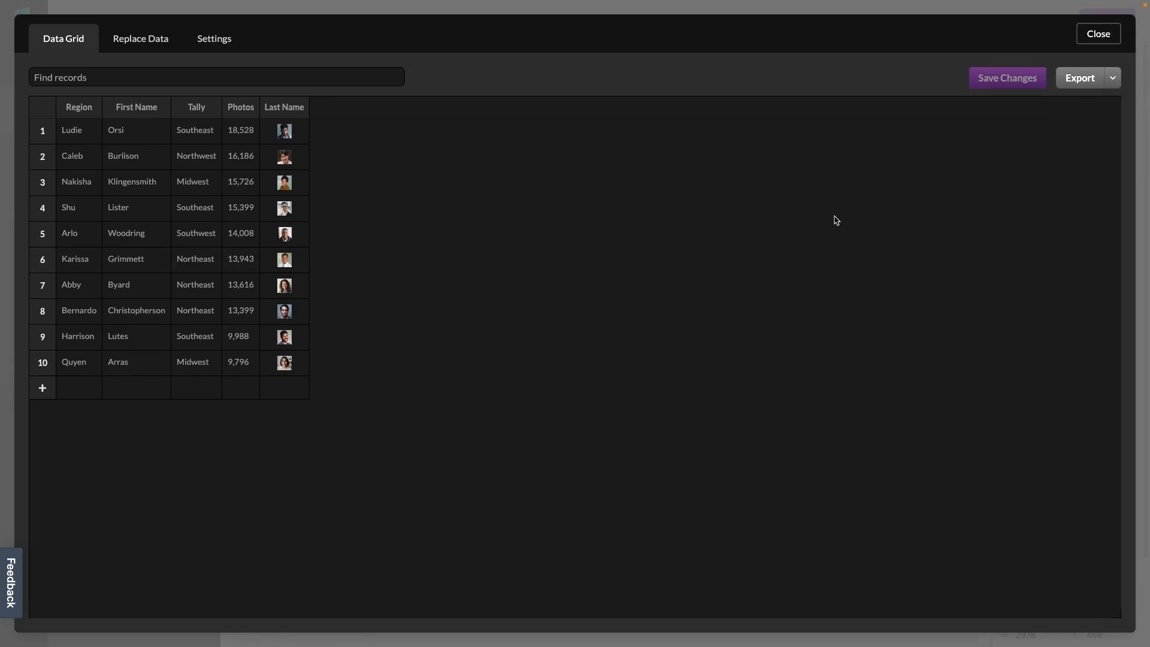
# Step: Start replacing the data with a Google Sheets connection and copy the Leaderboards Data spreadsheet's URL from the browser
pyautogui.click(148, 40)
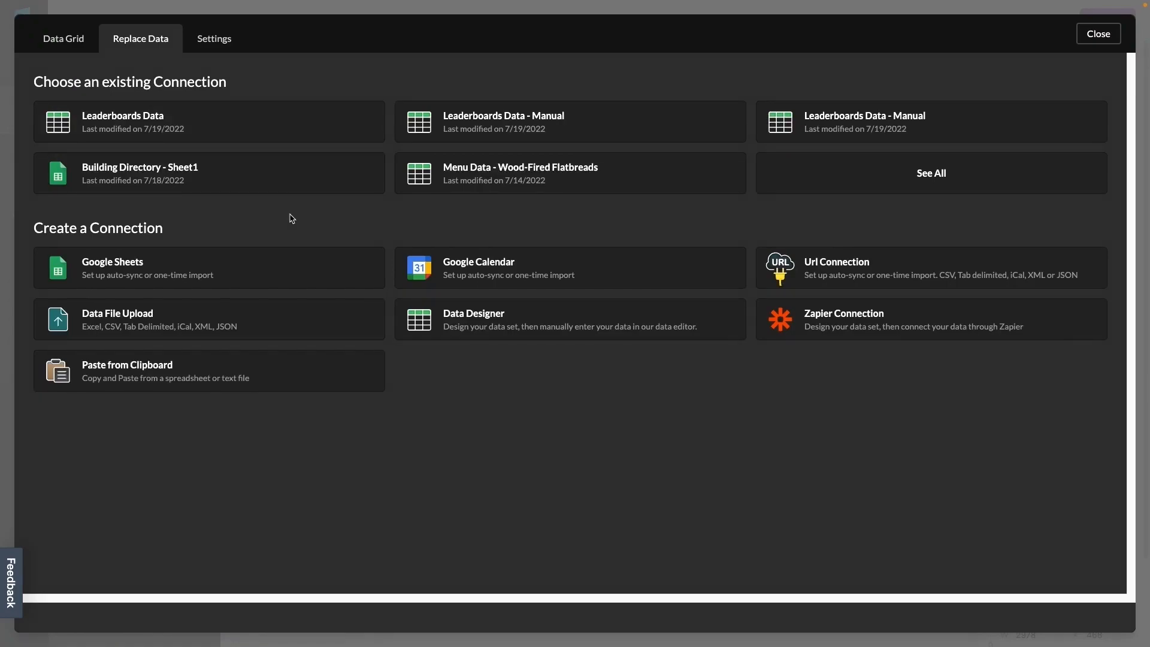
pyautogui.click(296, 275)
pyautogui.press('super+Tab')
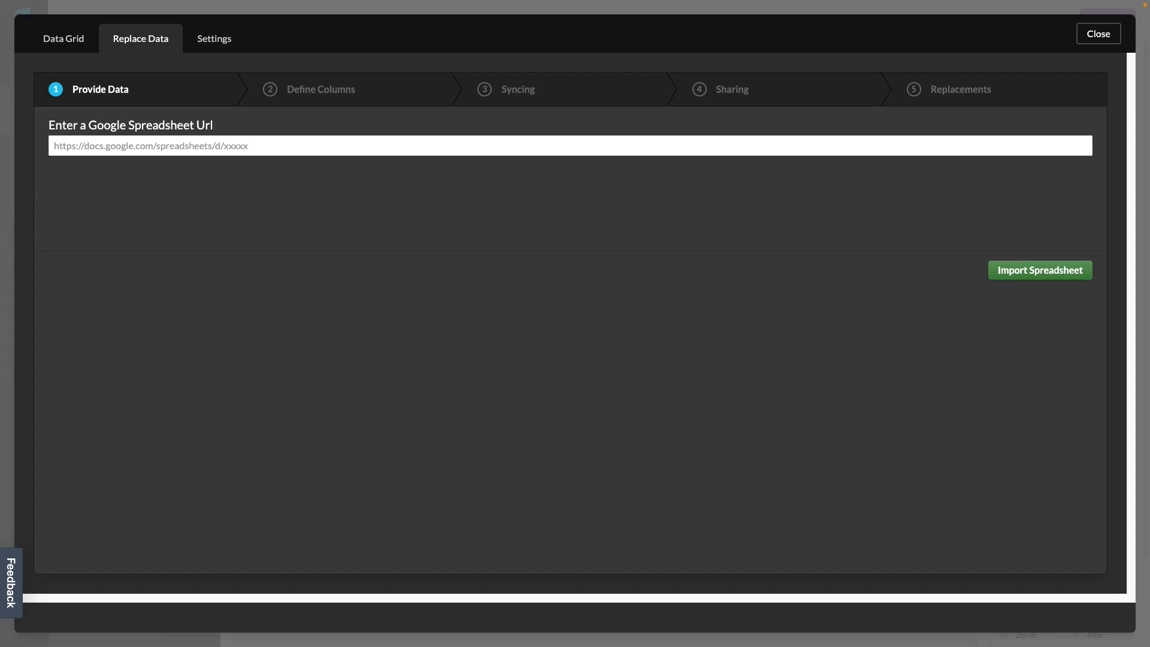
pyautogui.press('super+Tab')
pyautogui.click(657, 201)
pyautogui.press('super+c')
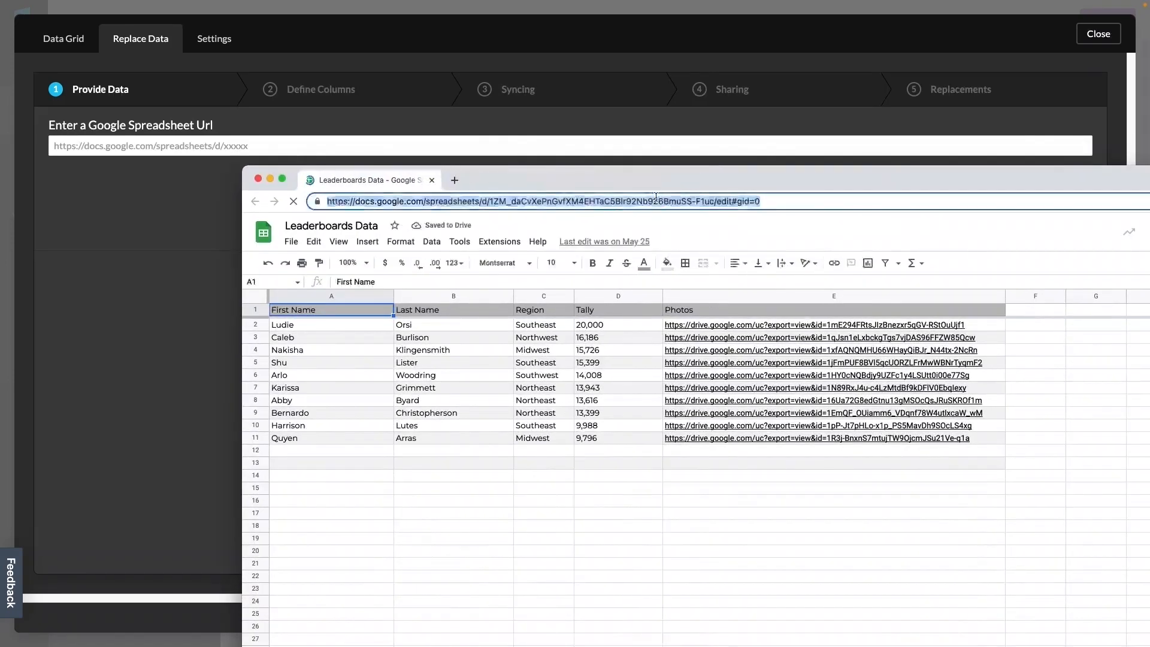
pyautogui.rightClick(657, 201)
pyautogui.click(681, 276)
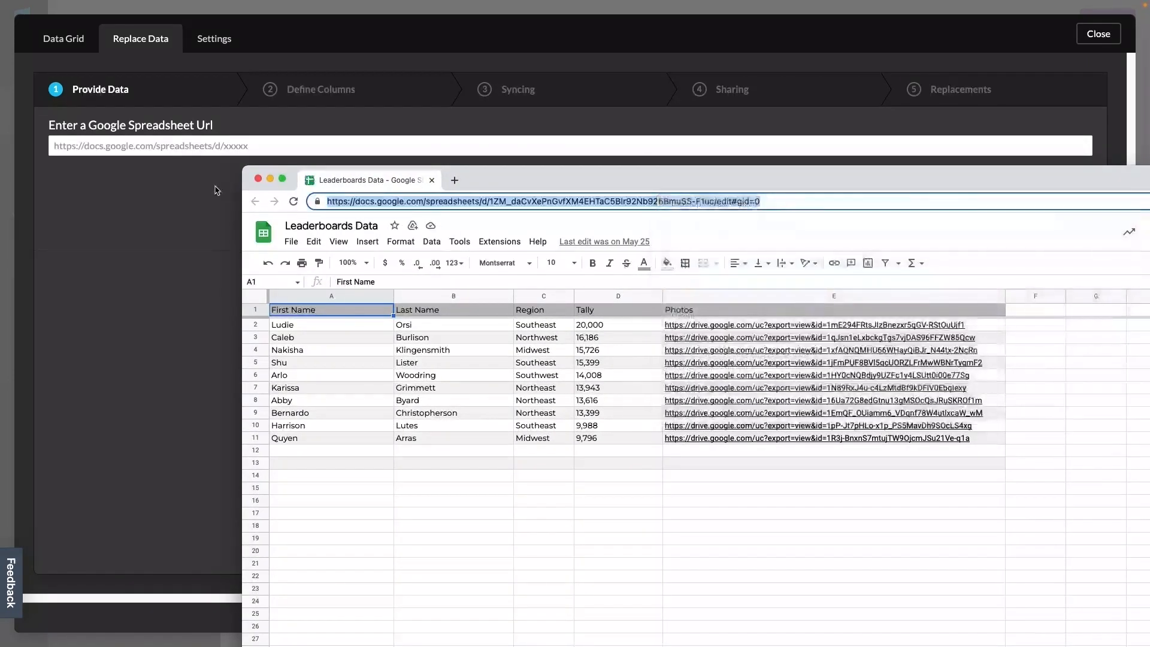
# Step: Enter the copied spreadsheet URL in the new connection and import the Sales sheet
pyautogui.click(195, 149)
pyautogui.rightClick(195, 149)
pyautogui.click(231, 228)
pyautogui.moveTo(503, 183); pyautogui.dragTo(1149, 264)
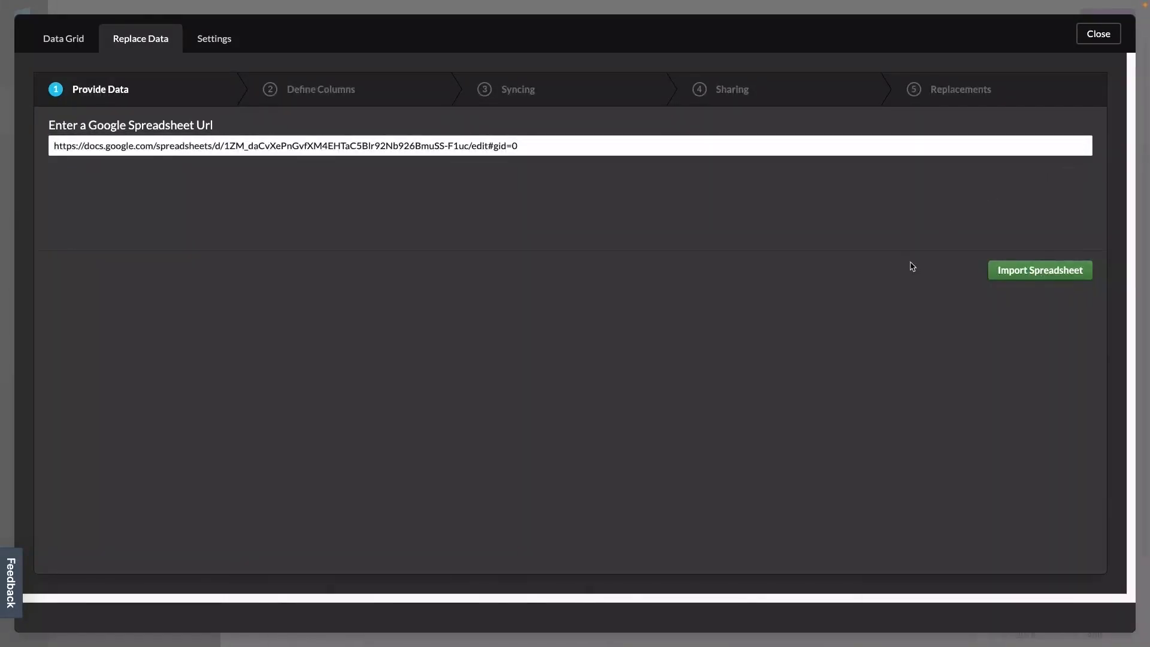
pyautogui.click(1055, 277)
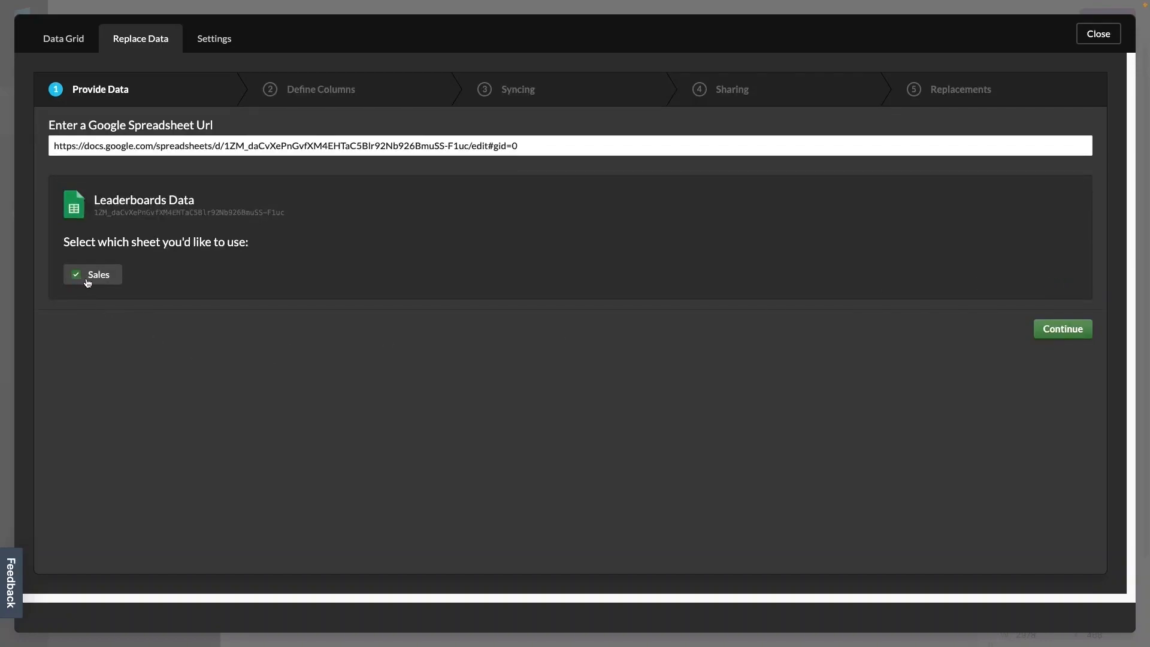
pyautogui.click(1058, 331)
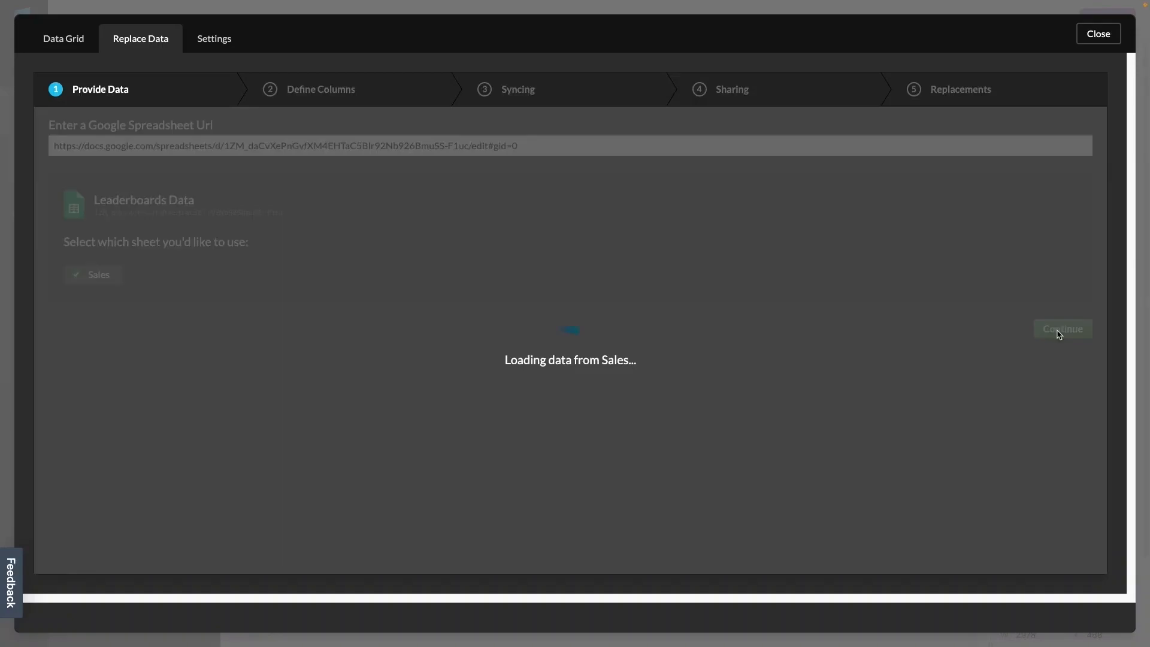
# Step: Define the Photos column as Image Url and accept hourly syncing for the unshared connection "Leaderboards Data - Sales"
pyautogui.click(901, 328)
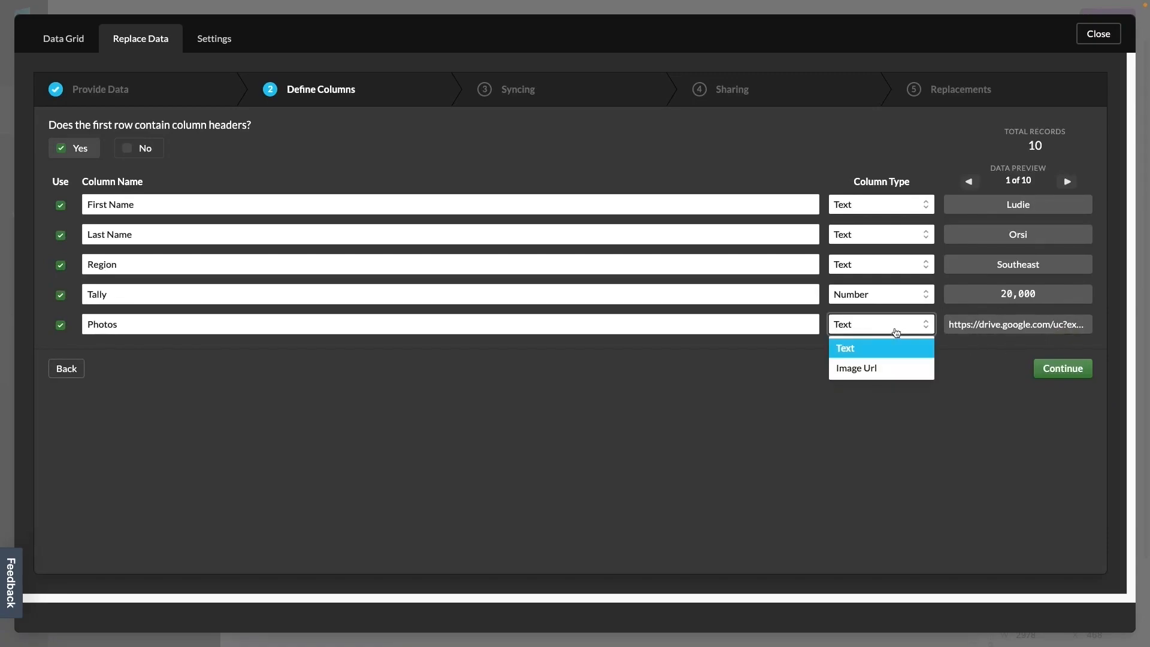
pyautogui.click(885, 367)
pyautogui.click(1070, 415)
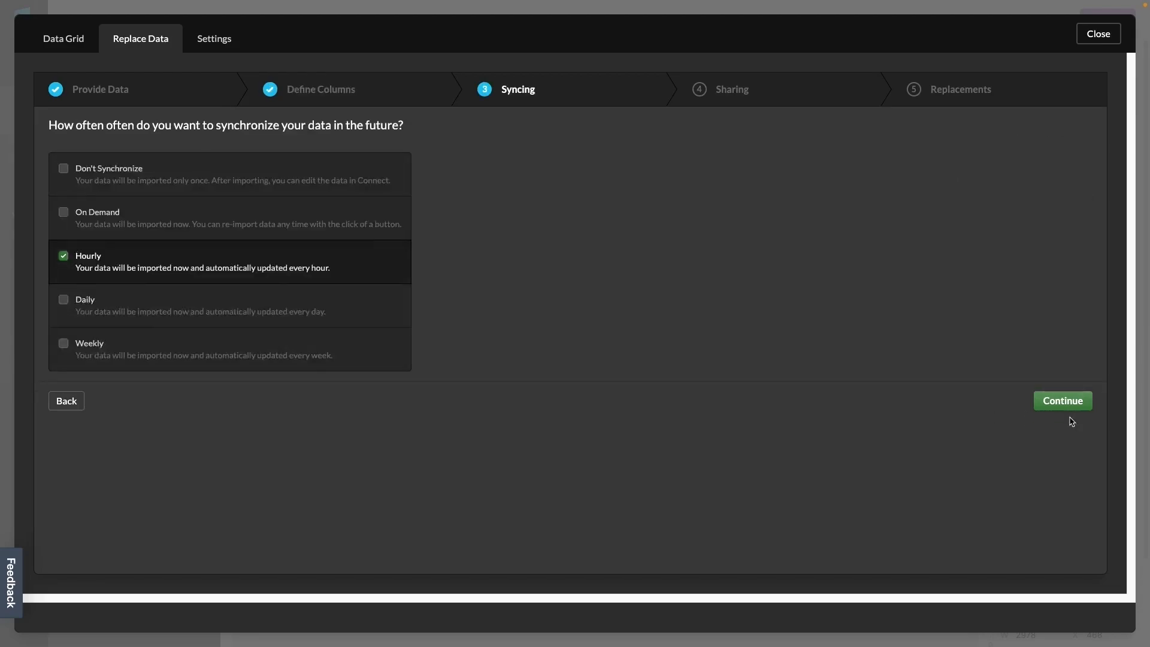
pyautogui.click(1069, 402)
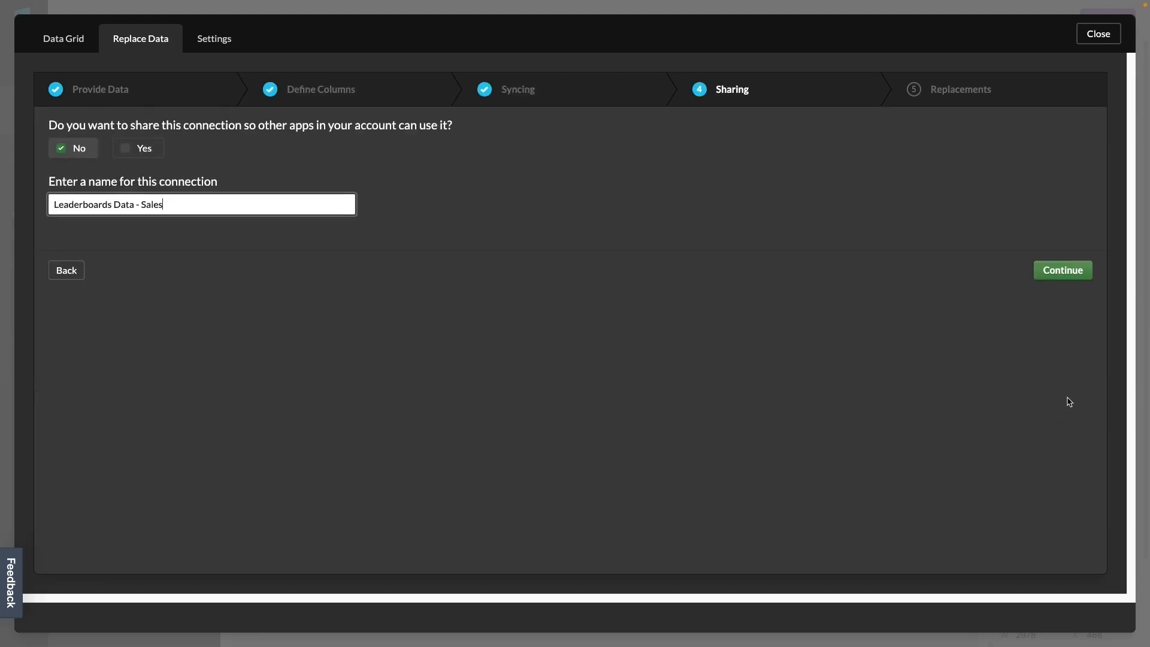
pyautogui.click(1075, 274)
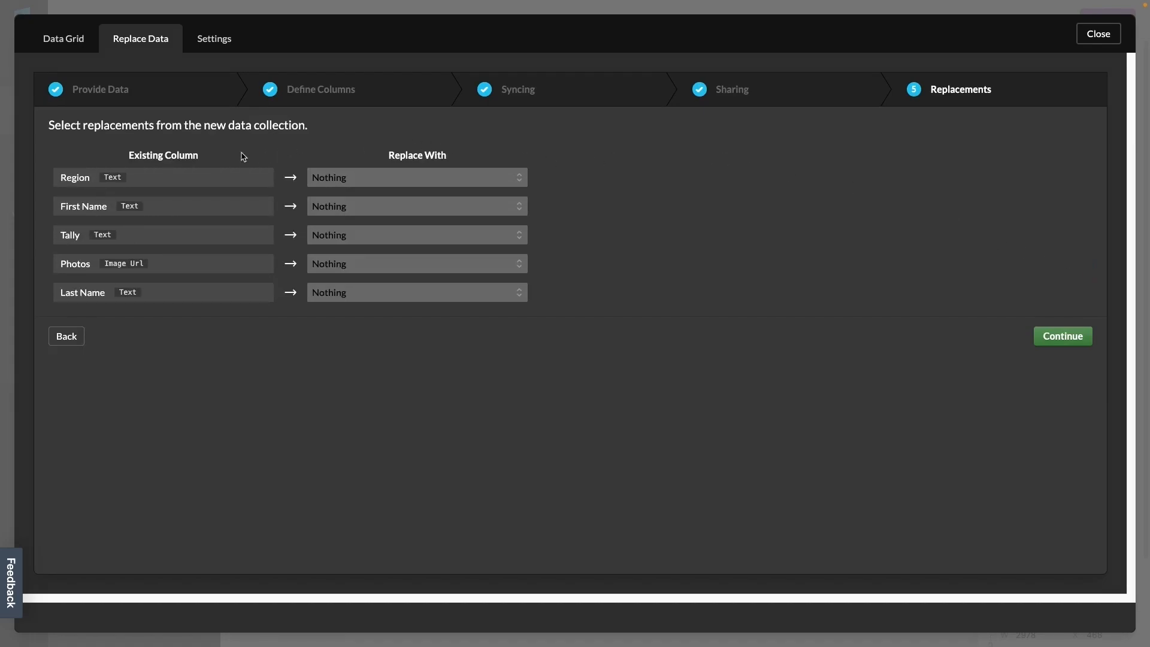
# Step: Map Region, First Name and Last Name to the same-named new columns, leave Tally and Photos on Nothing, and finish the connection
pyautogui.click(330, 182)
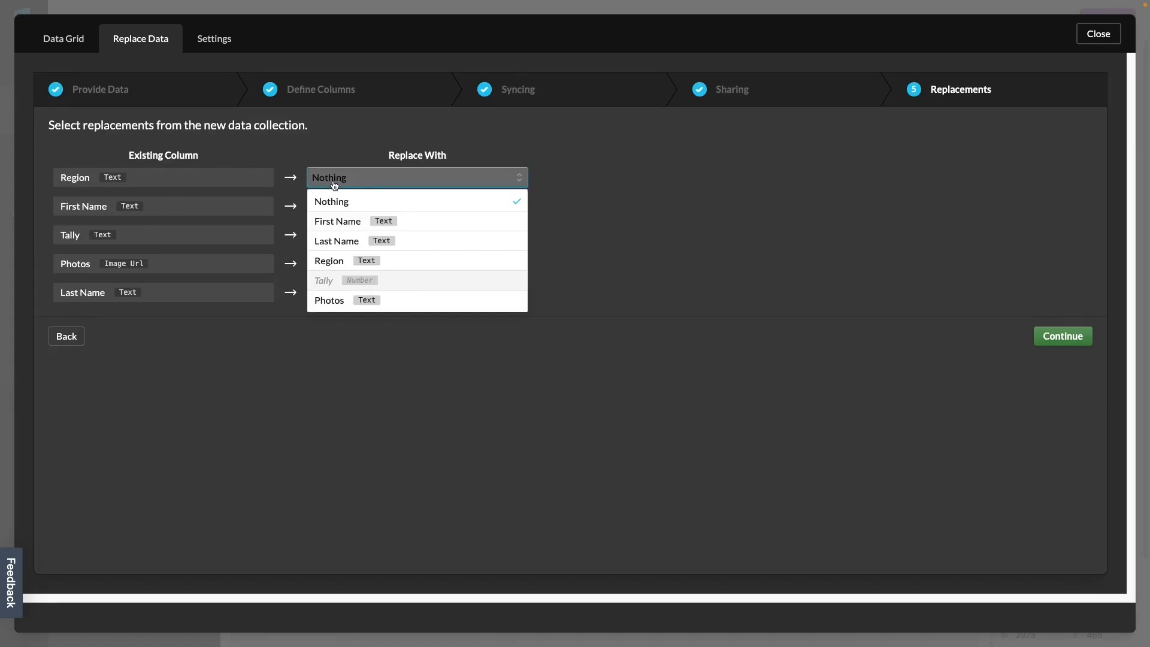
pyautogui.click(341, 261)
pyautogui.click(339, 211)
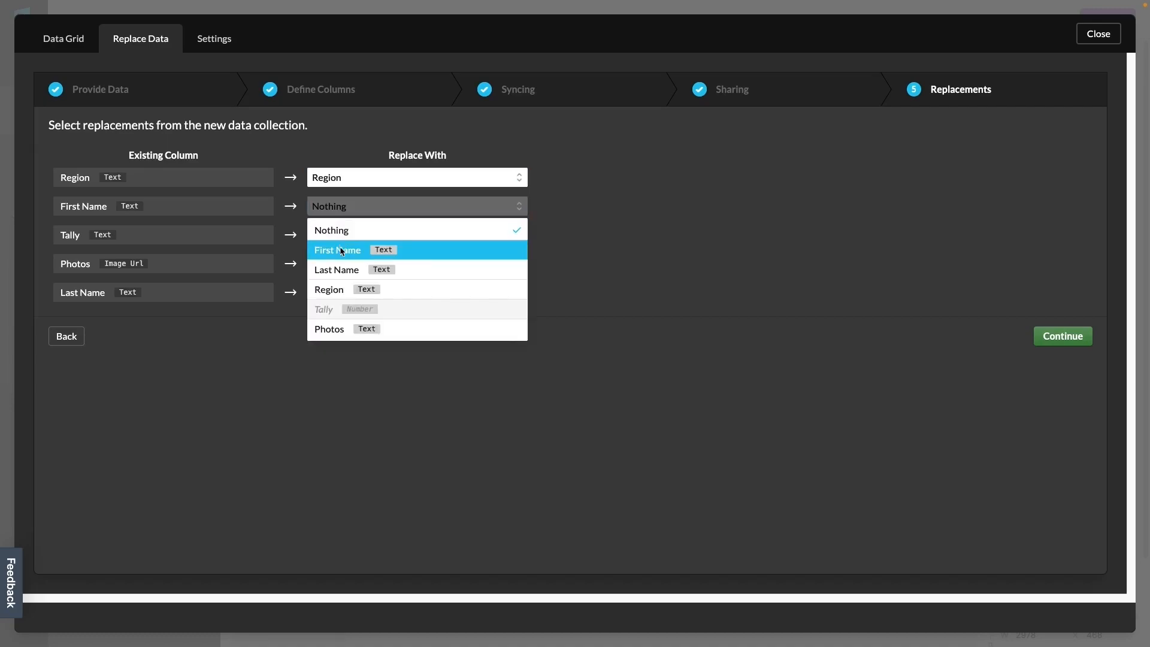
pyautogui.click(340, 250)
pyautogui.click(340, 241)
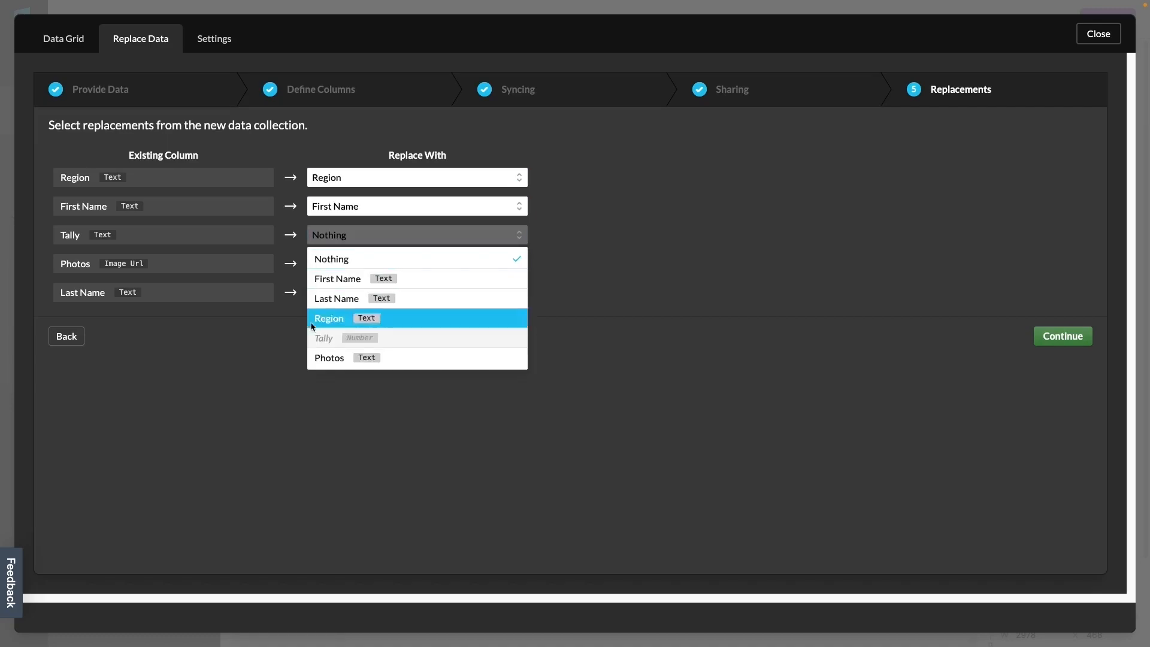
pyautogui.click(334, 261)
pyautogui.click(344, 262)
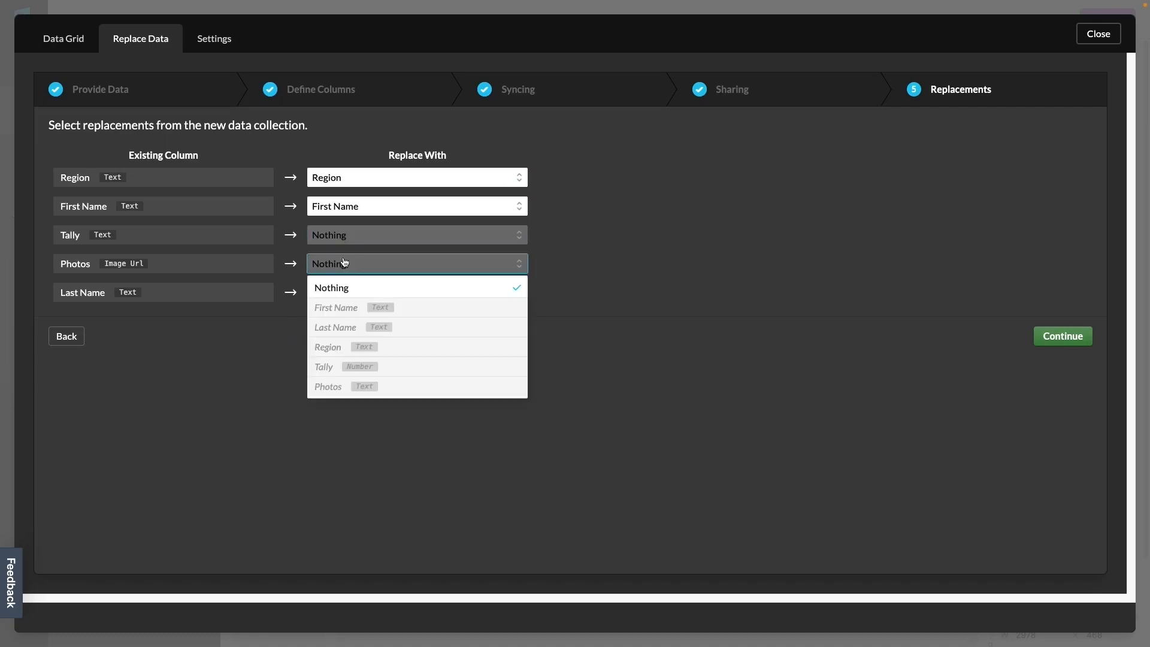
pyautogui.click(336, 290)
pyautogui.click(338, 299)
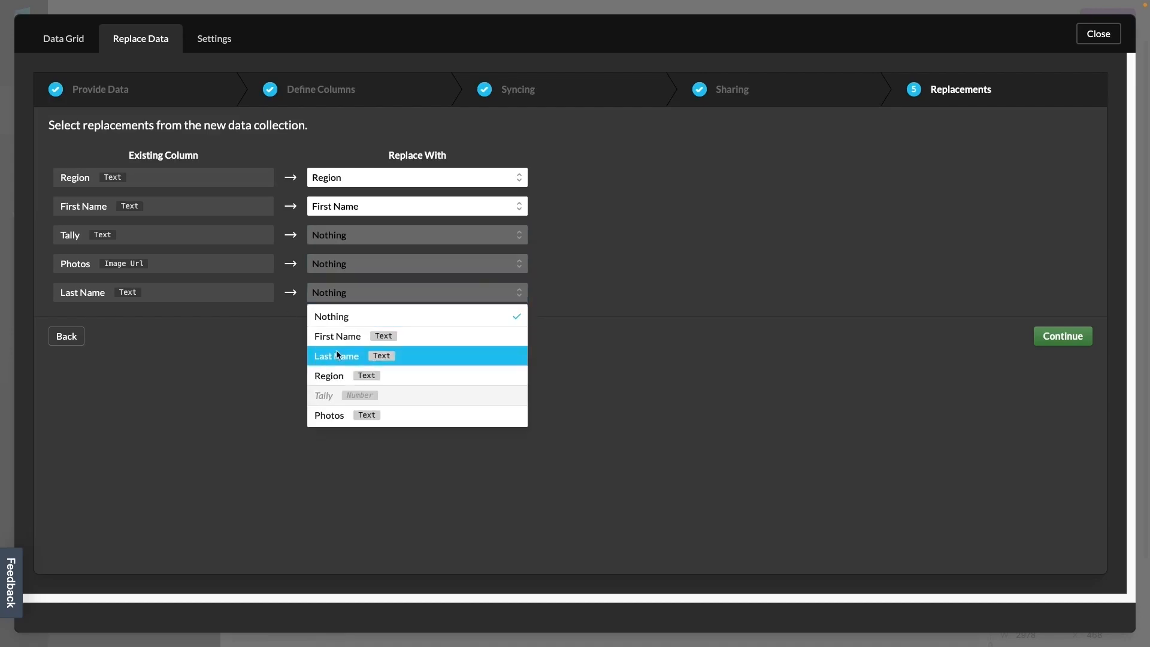
pyautogui.click(336, 354)
pyautogui.click(1070, 339)
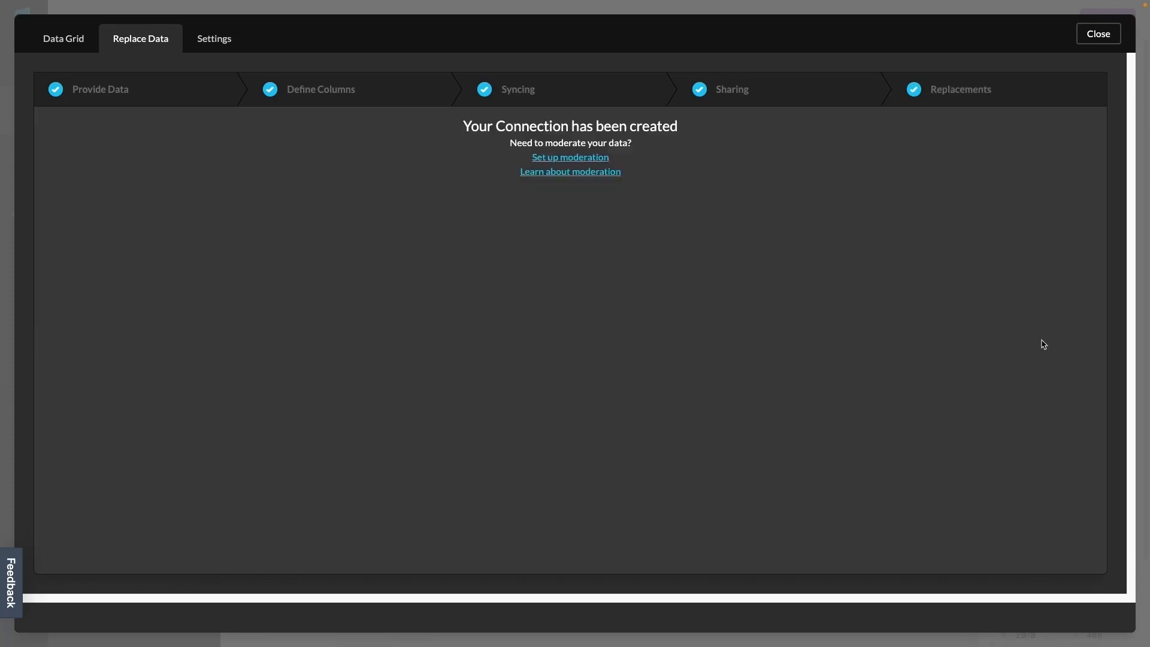
pyautogui.click(1098, 33)
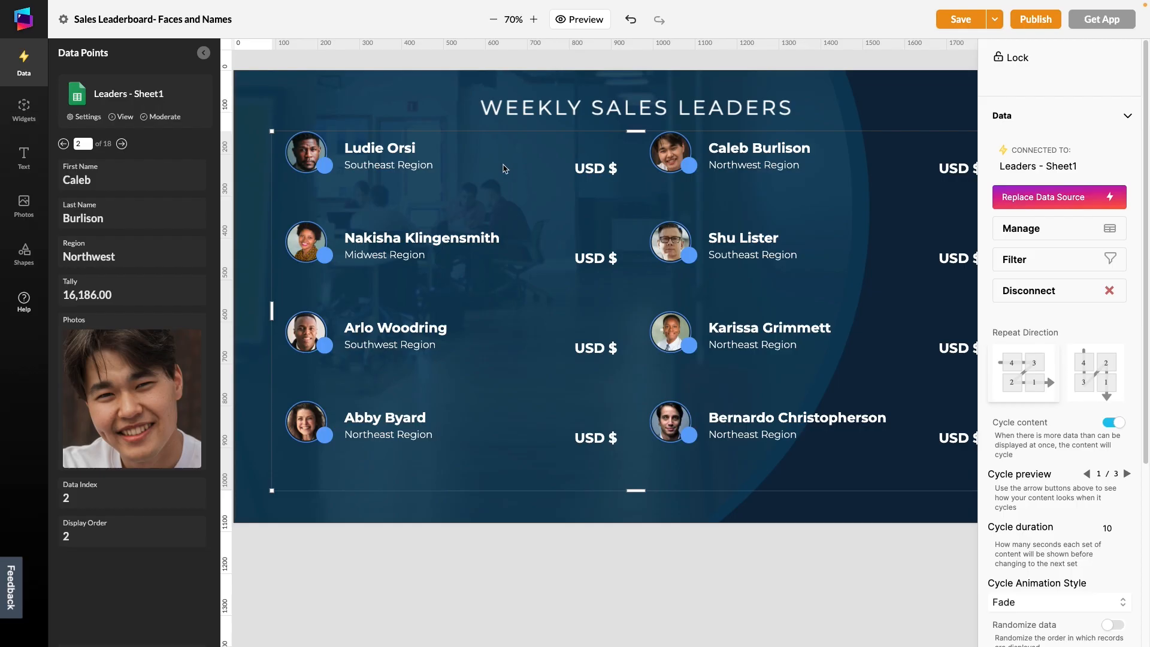
# Step: Delete the repeating leaderboard block from the Weekly Sales Leaders canvas and show the available widgets
pyautogui.press('Delete')
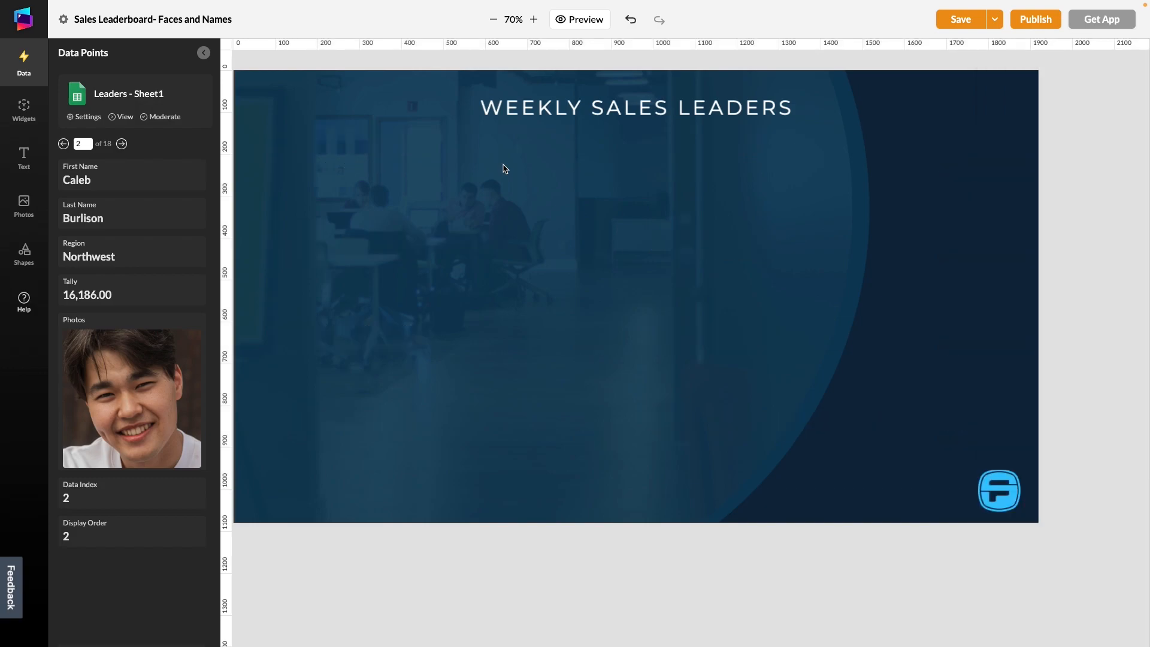
pyautogui.click(24, 110)
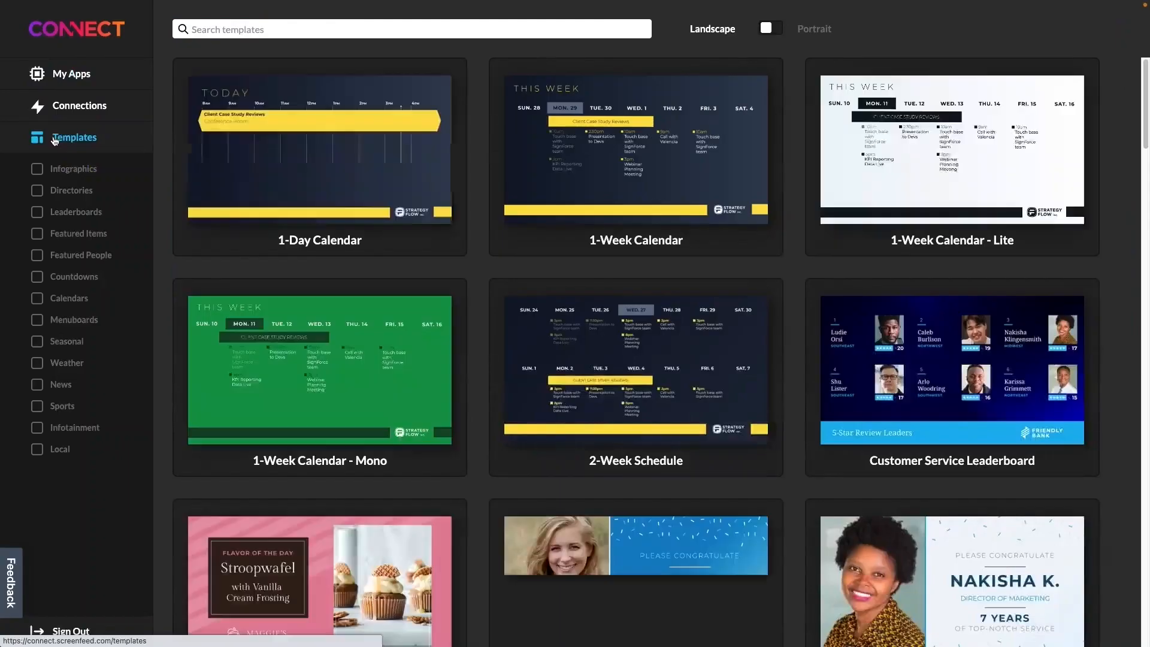
# Step: Create an app from the 1-Day Calendar template and disconnect its calendar from the Design Test Calendar data source
pyautogui.click(354, 166)
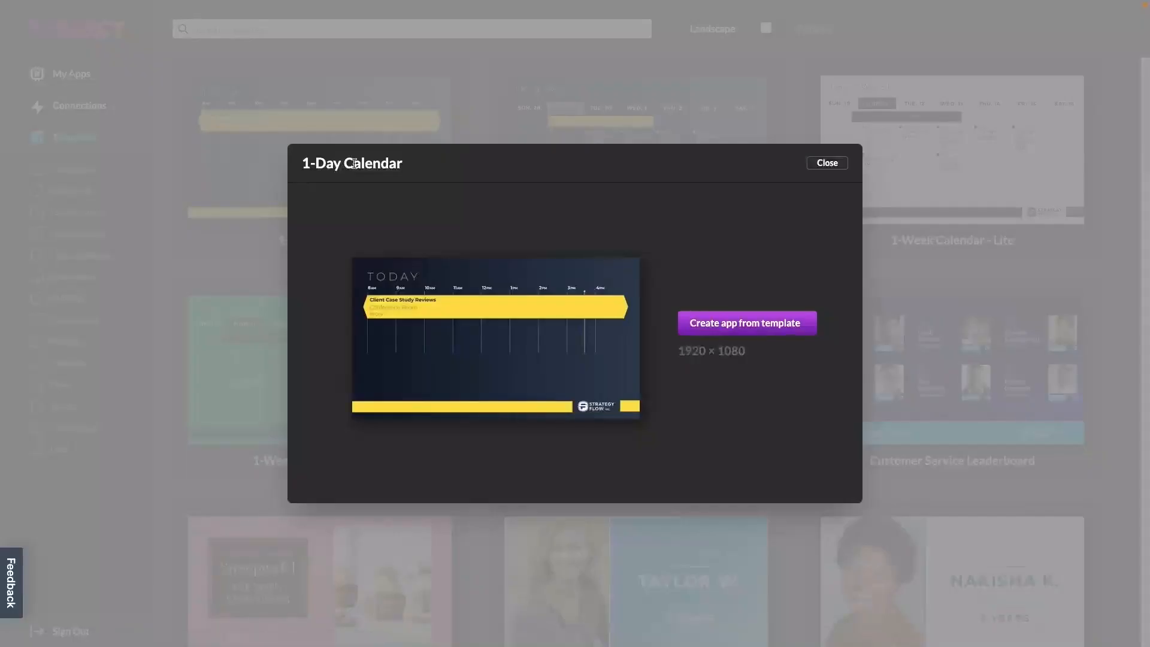
pyautogui.click(756, 324)
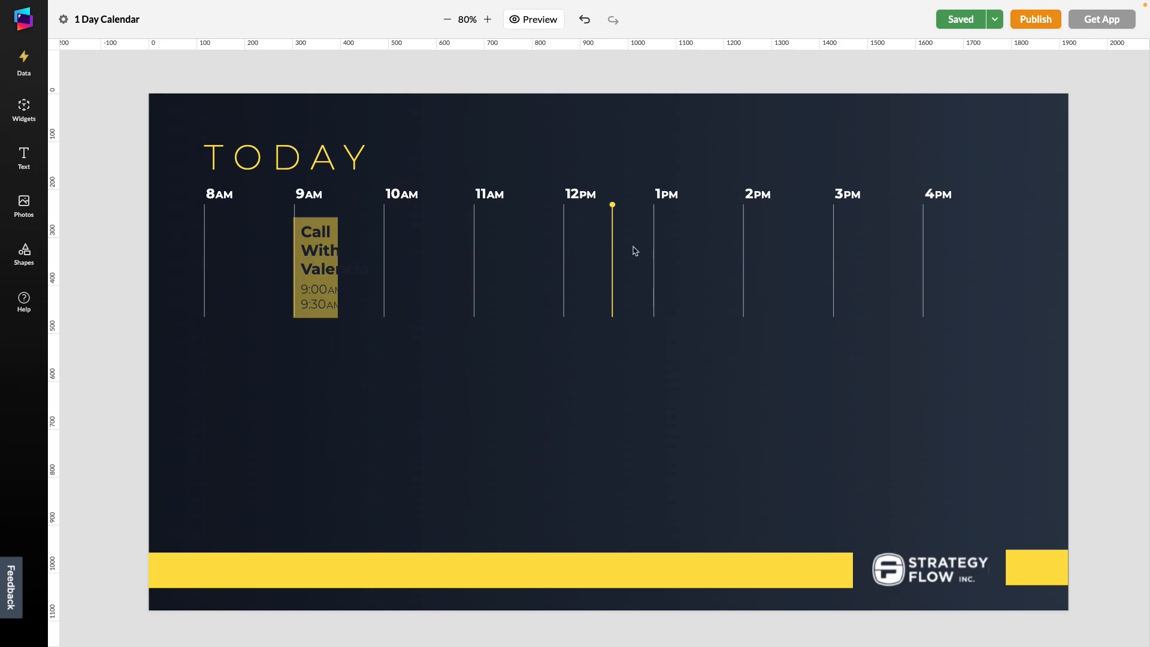
pyautogui.click(635, 251)
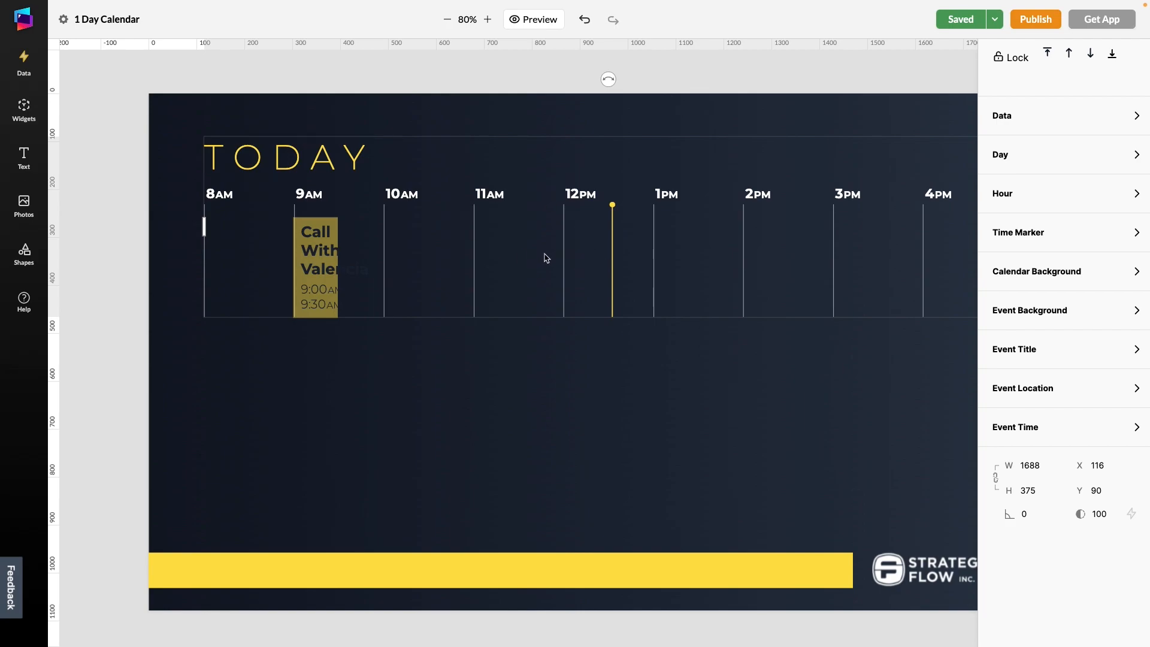
pyautogui.click(1066, 122)
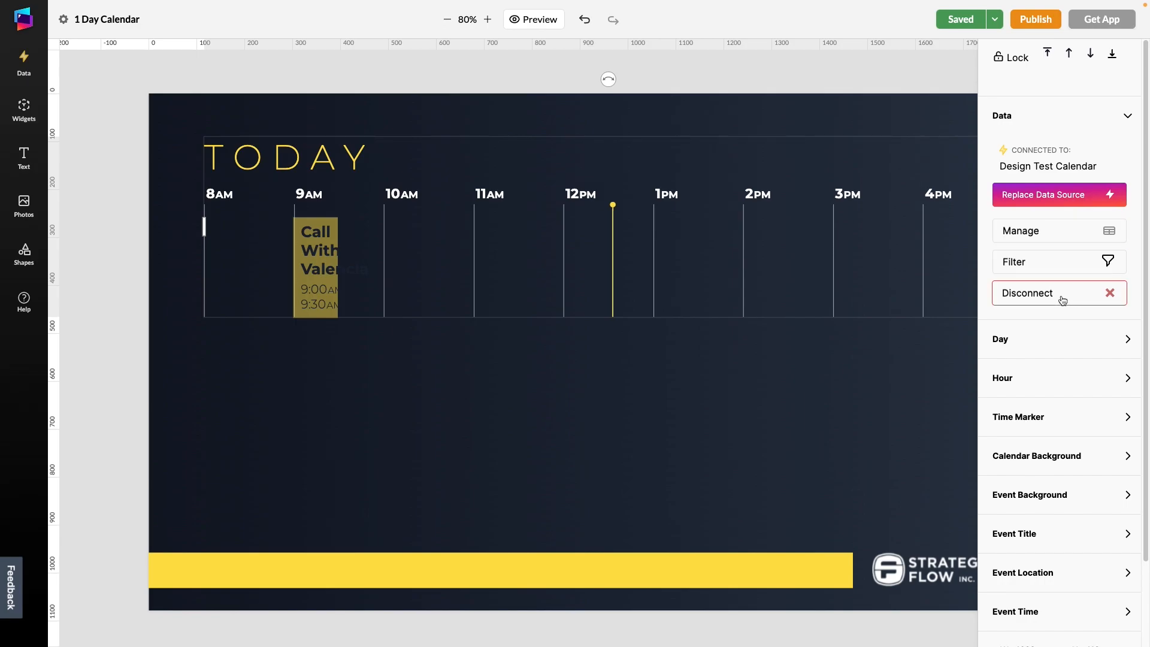
pyautogui.click(1063, 300)
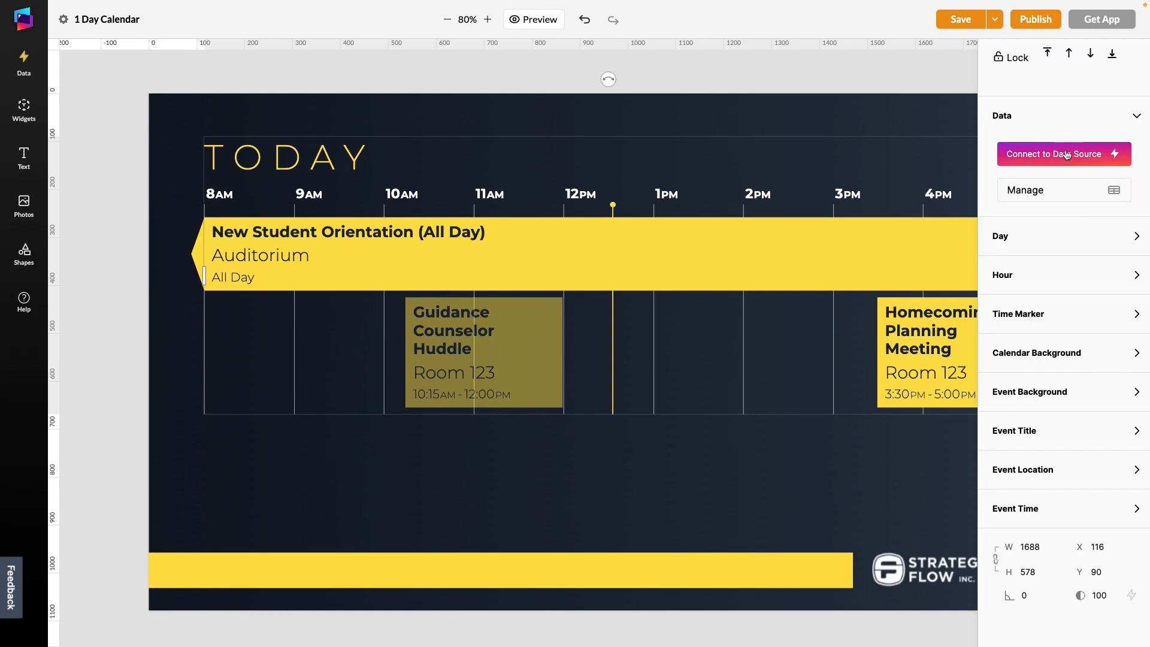
# Step: Connect the calendar through a new Google Calendar connection to Conference Room Test Calendar, accepting the remaining connection settings
pyautogui.click(1067, 155)
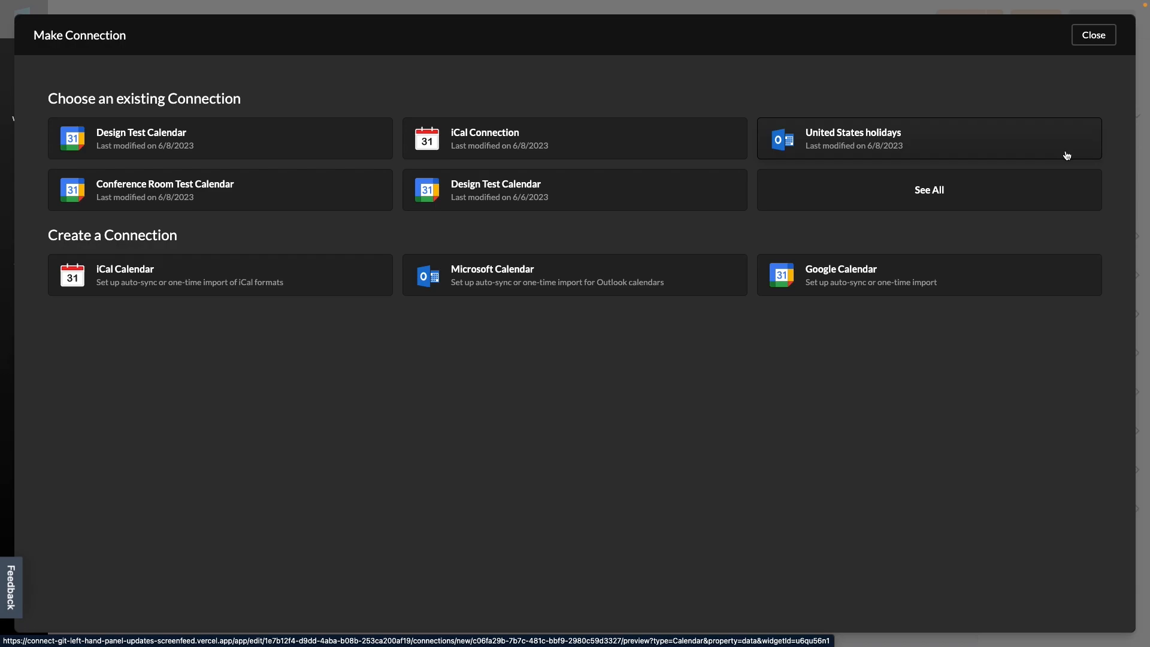
pyautogui.click(961, 274)
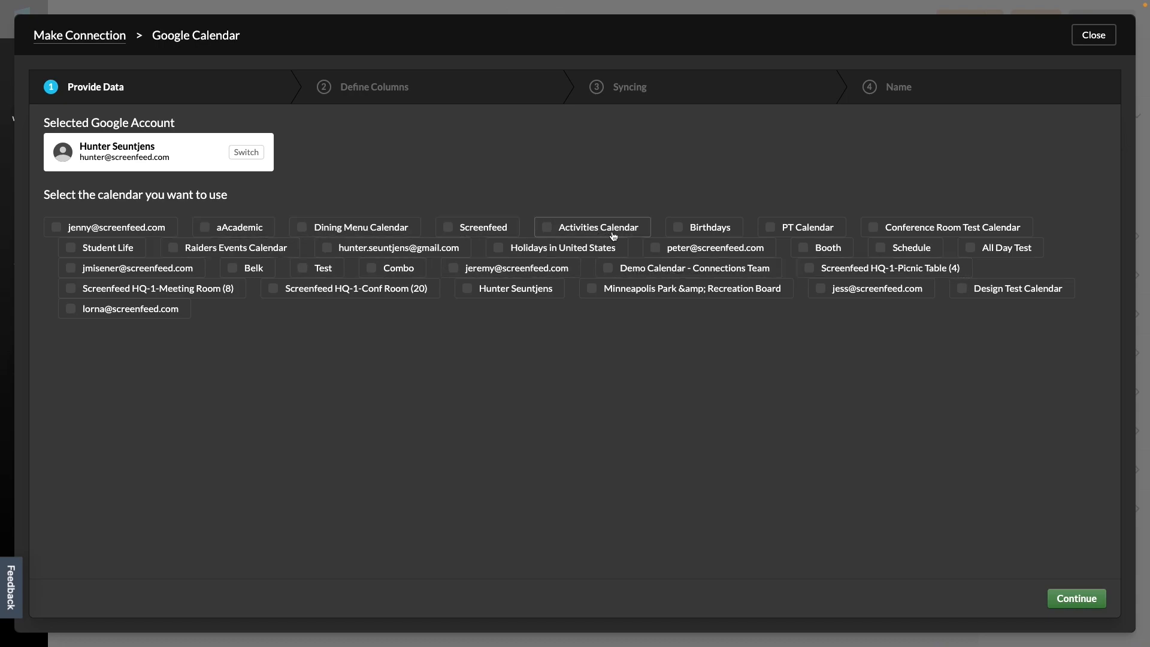
pyautogui.click(957, 232)
pyautogui.click(1075, 601)
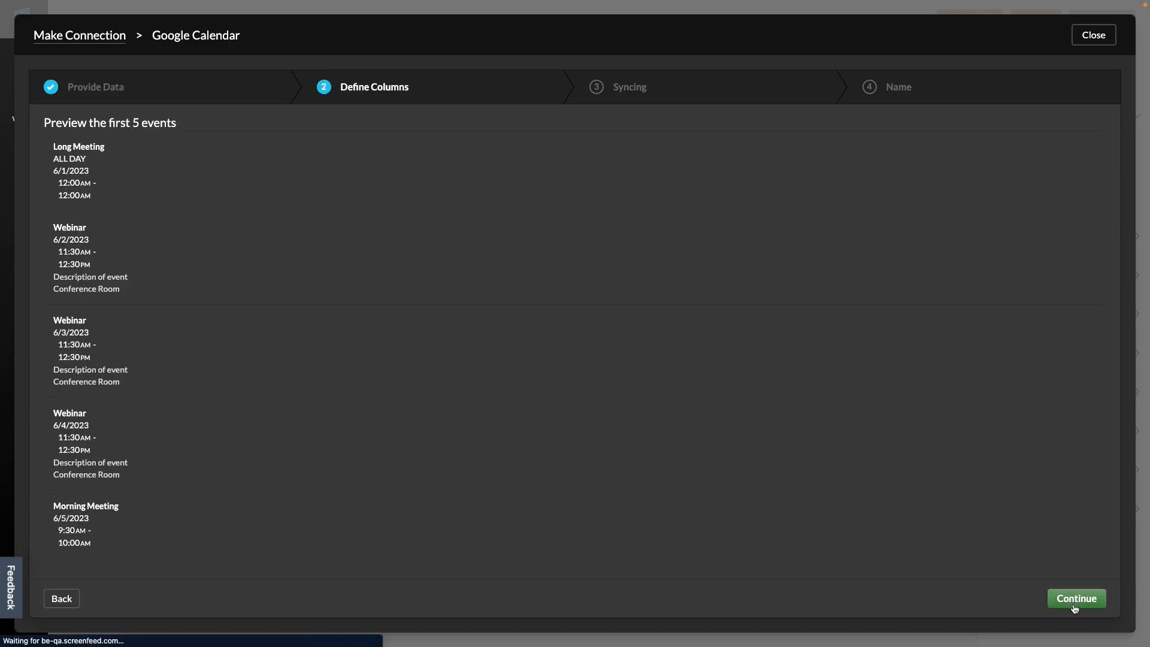
pyautogui.click(1073, 605)
pyautogui.click(1075, 601)
pyautogui.click(1075, 601)
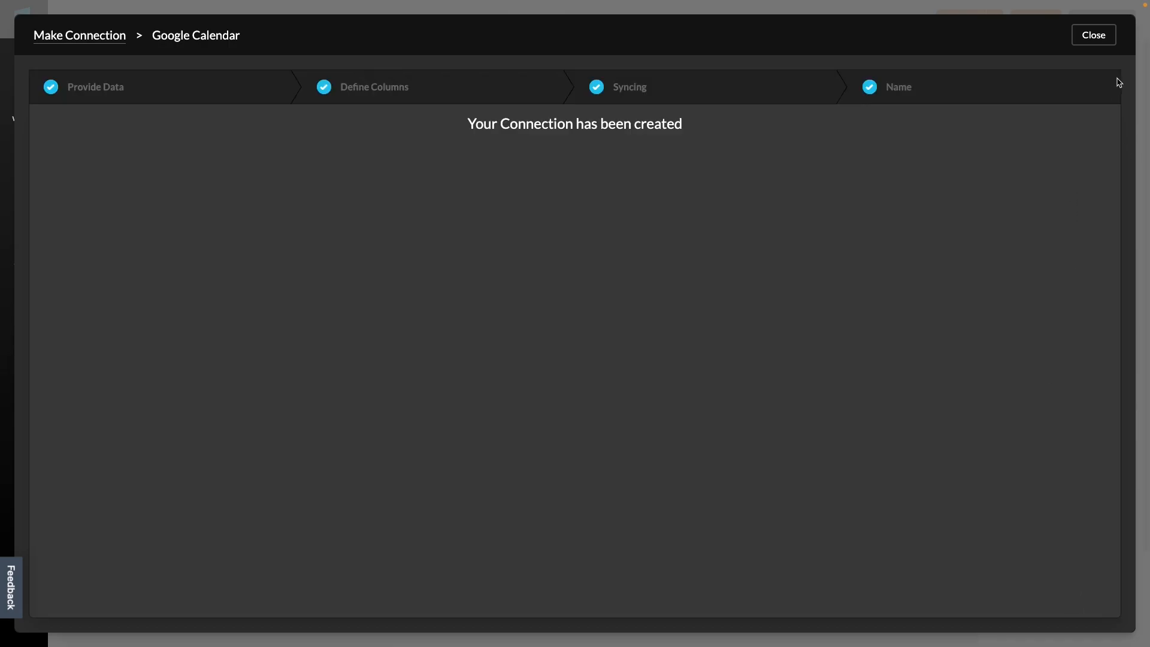
pyautogui.click(1100, 35)
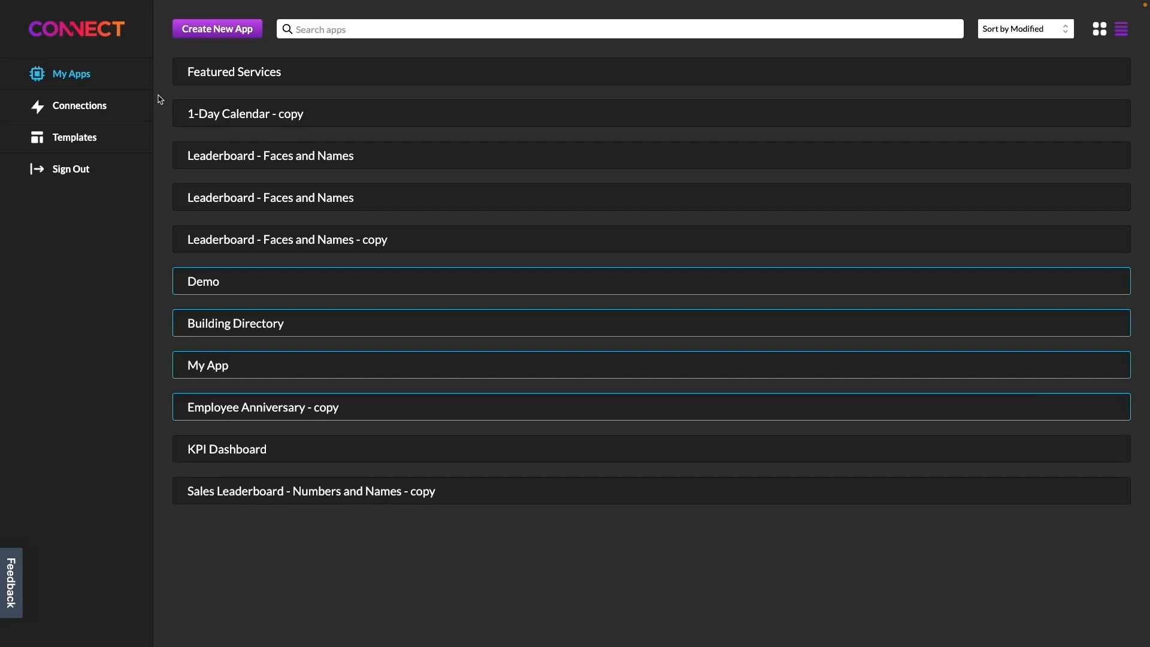
# Step: Open the Featured Services app and save it as a template
pyautogui.click(244, 78)
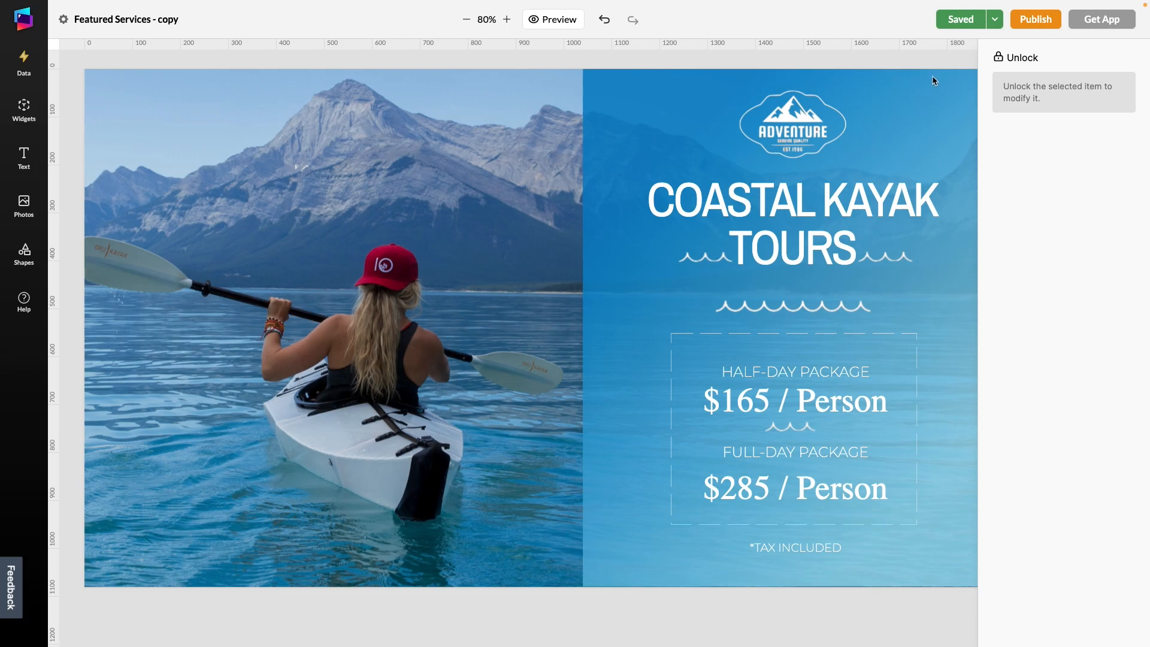
pyautogui.click(996, 22)
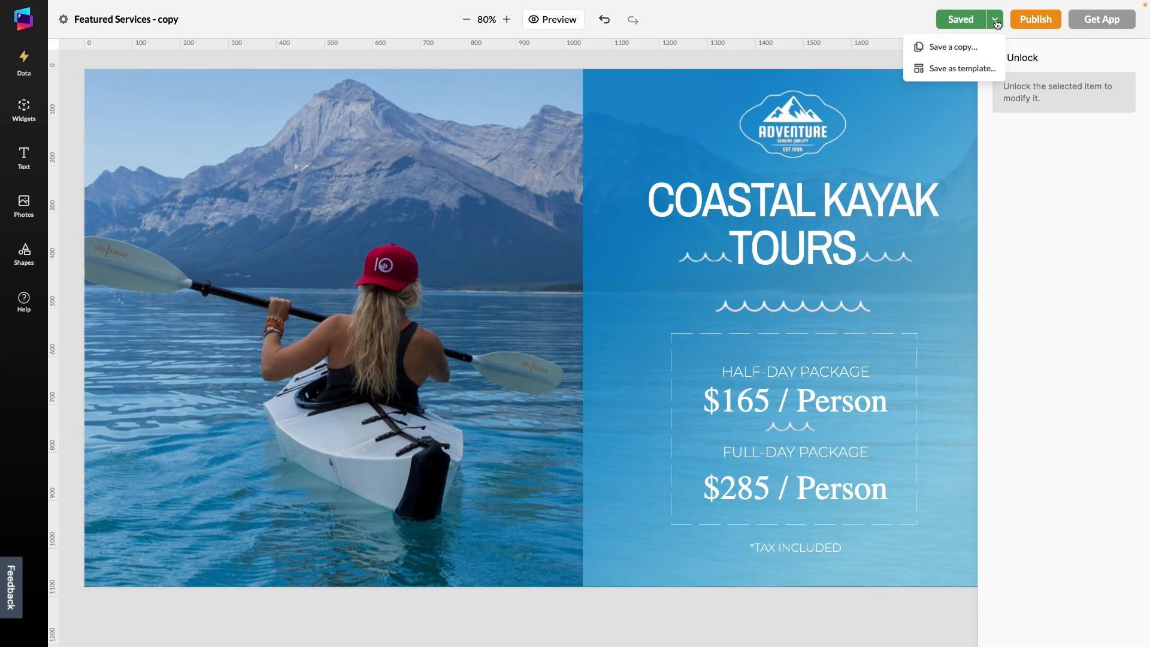
pyautogui.click(944, 70)
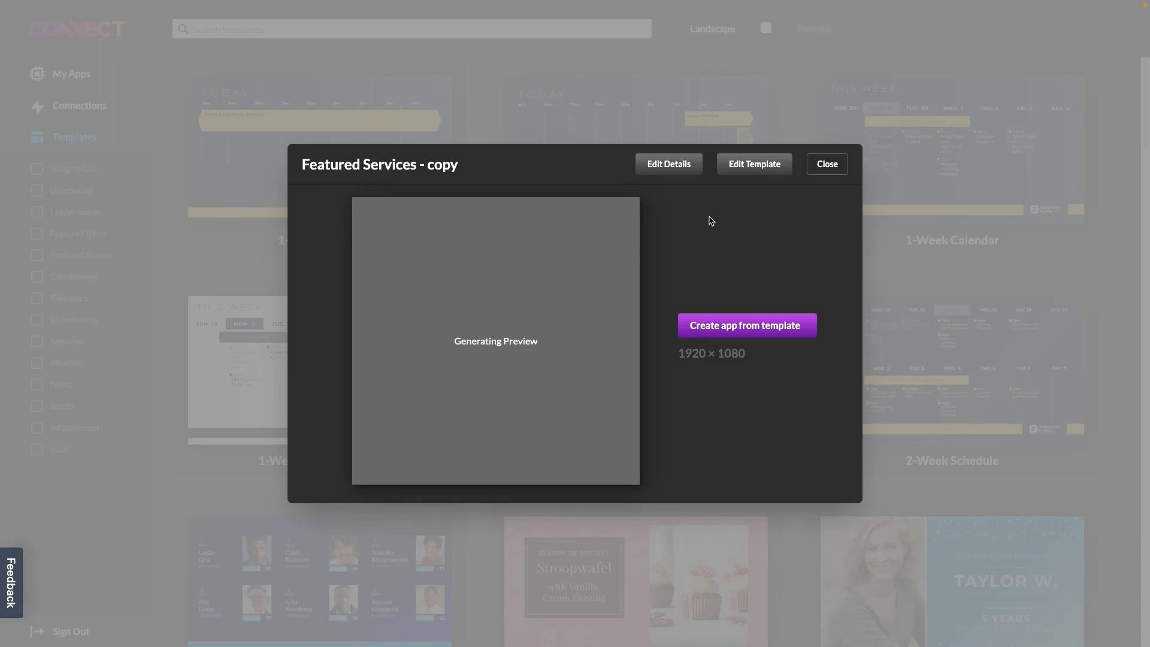
# Step: Edit the new template's details and rename it "Featured Services - New"
pyautogui.click(681, 172)
pyautogui.click(476, 161)
pyautogui.press('BackSpace')
pyautogui.press('BackSpace')
pyautogui.press('BackSpace')
pyautogui.press('BackSpace')
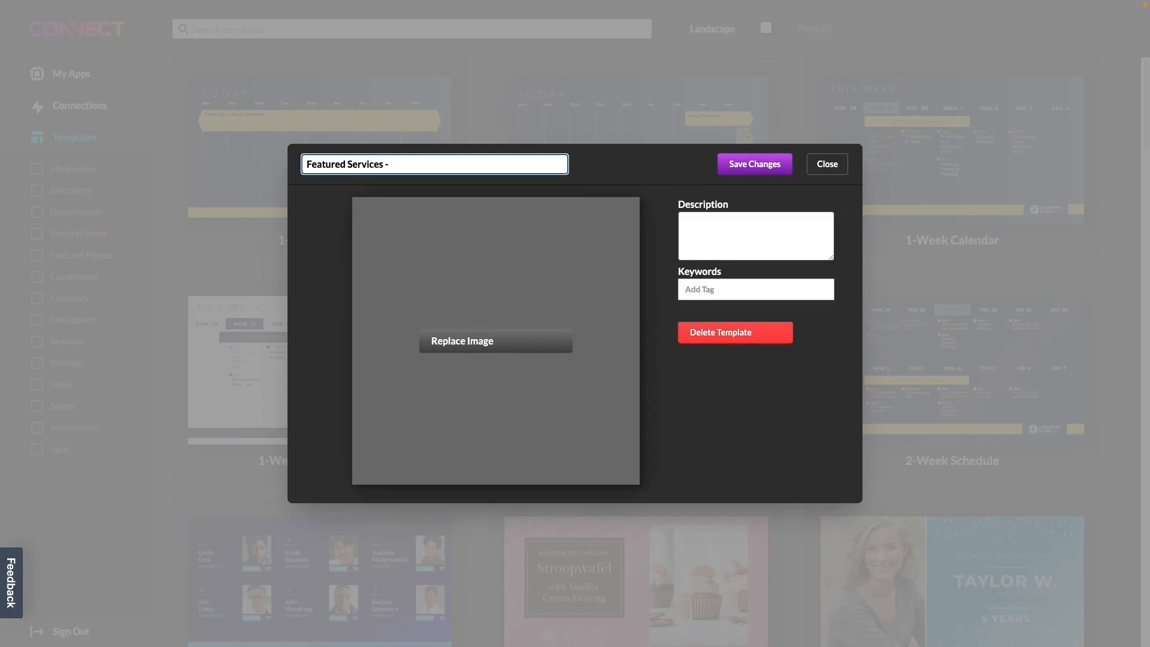
pyautogui.write('New')
pyautogui.moveTo(384, 167); pyautogui.dragTo(300, 170)
# Step: Enter the template description "New Featured Services" and add the keyword "financial services"
pyautogui.click(707, 224)
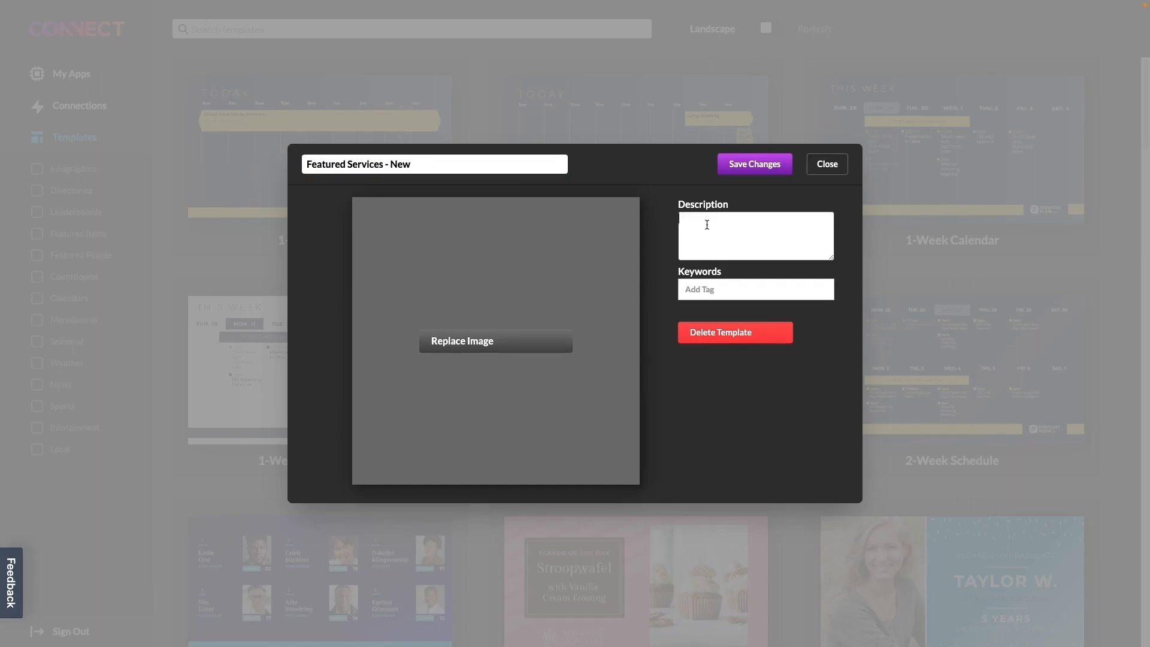
pyautogui.write('New Featured Services')
pyautogui.click(739, 289)
pyautogui.write('Services')
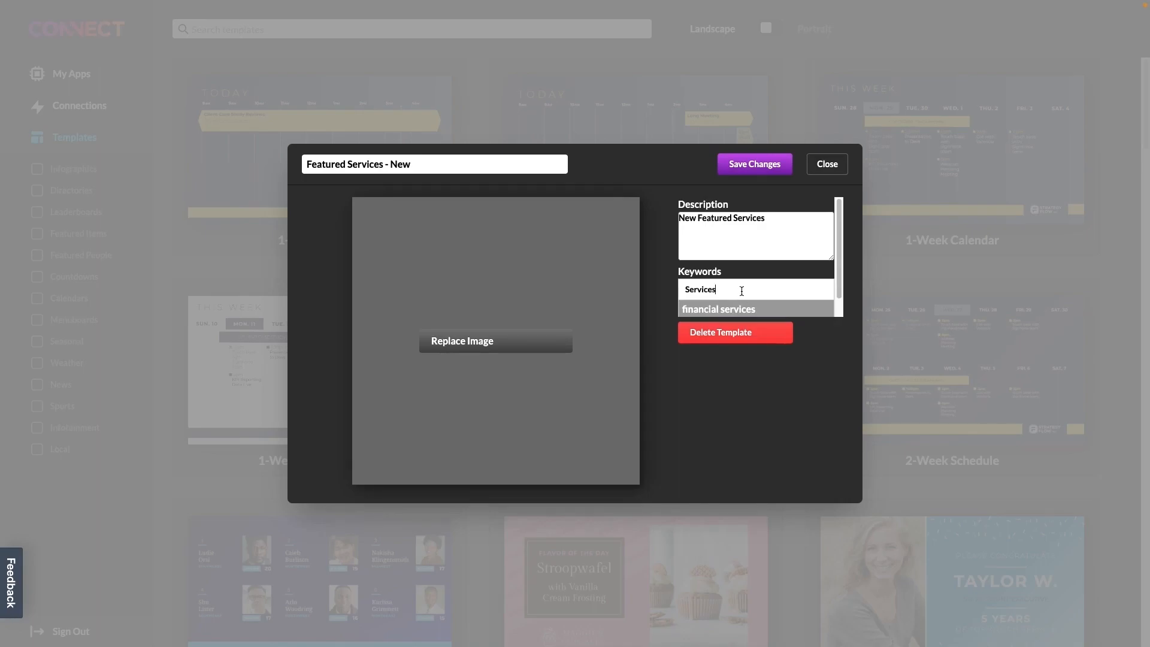
pyautogui.press('Return')
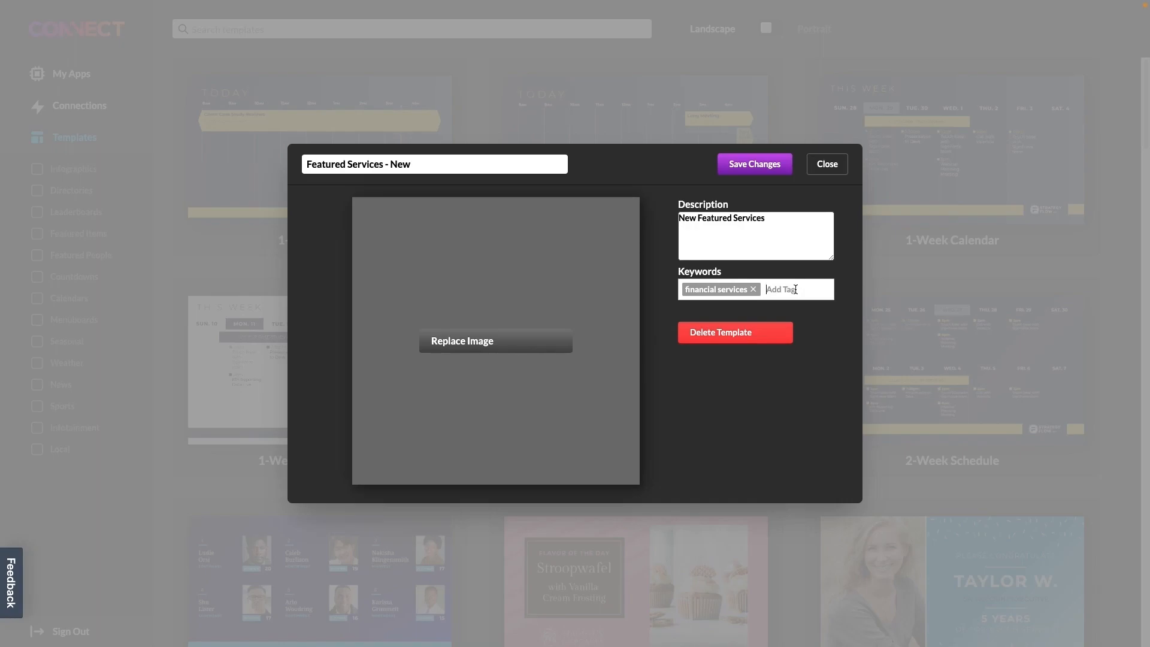
# Step: Add the keyword "blue" to the template and remove it again
pyautogui.write('blue')
pyautogui.press('Return')
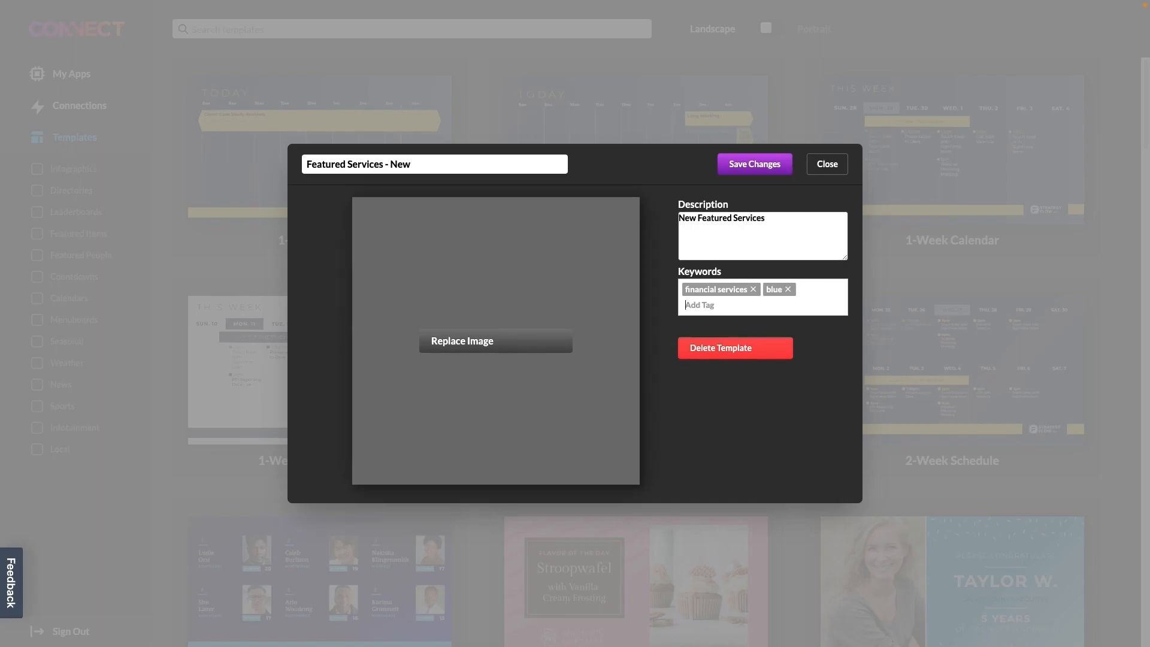
pyautogui.click(788, 290)
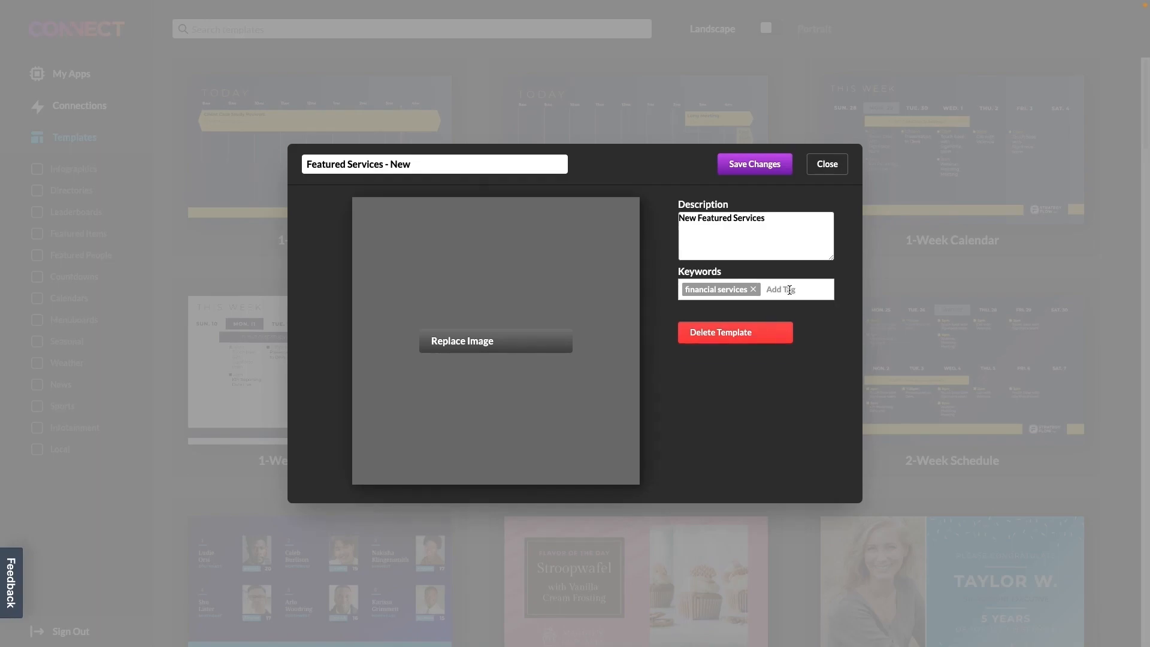
# Step: Save the template's details and open Featured Services - New from the template library for editing
pyautogui.click(768, 167)
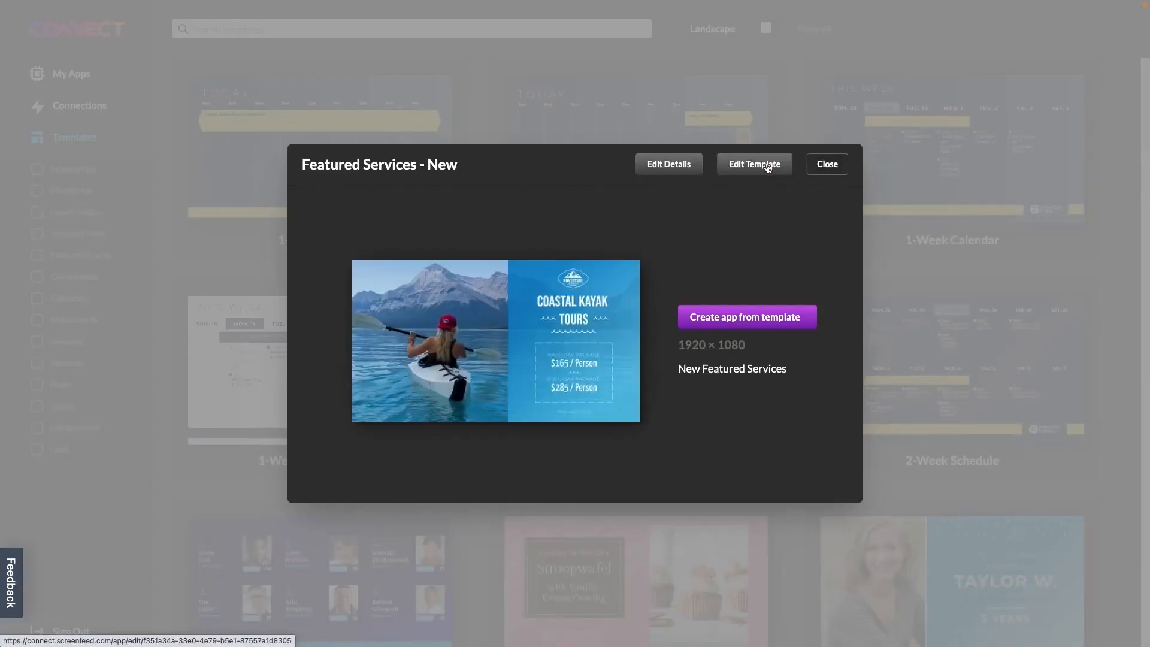
pyautogui.click(820, 165)
pyautogui.scroll(-10, 802, 198)
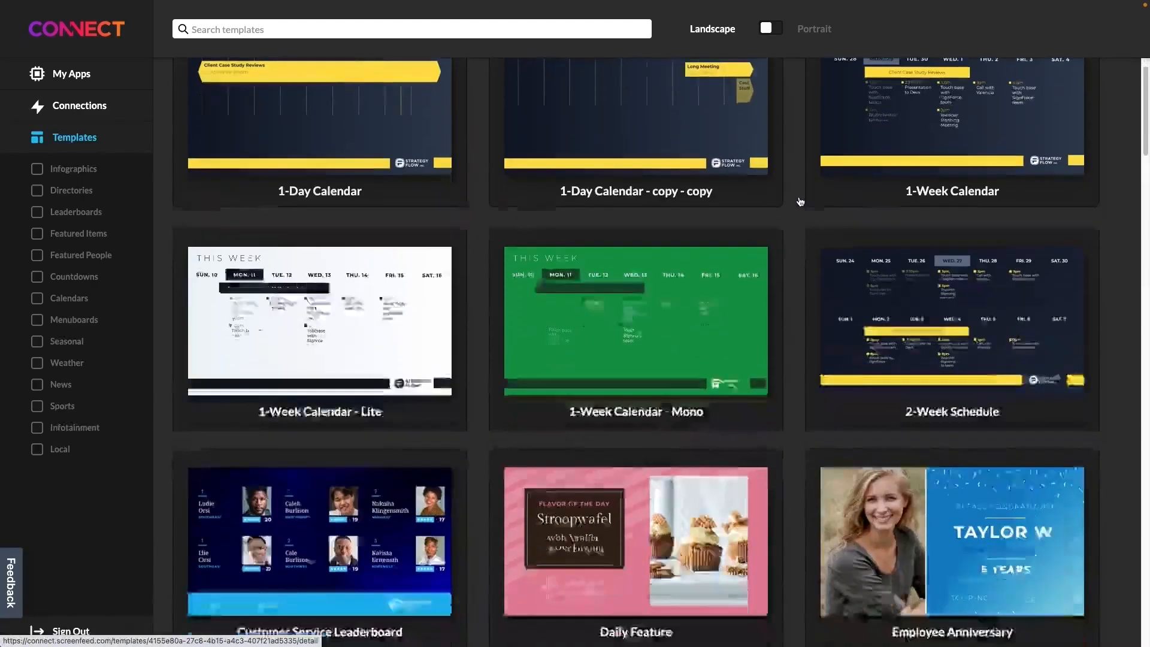
pyautogui.scroll(-3, 800, 203)
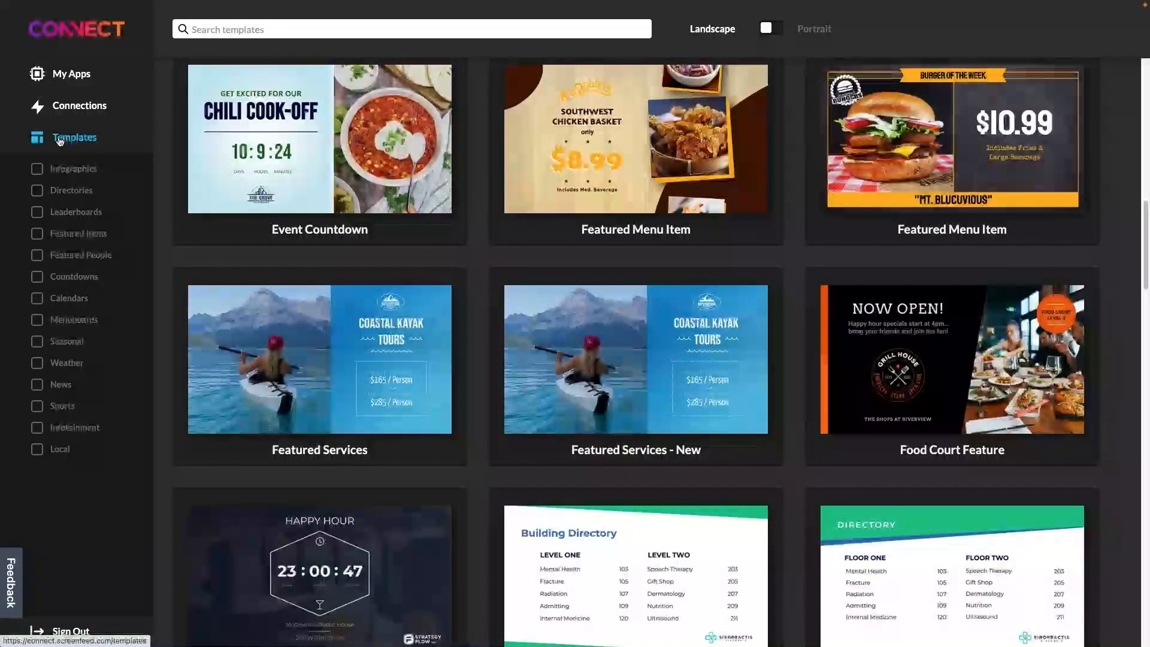
pyautogui.click(645, 328)
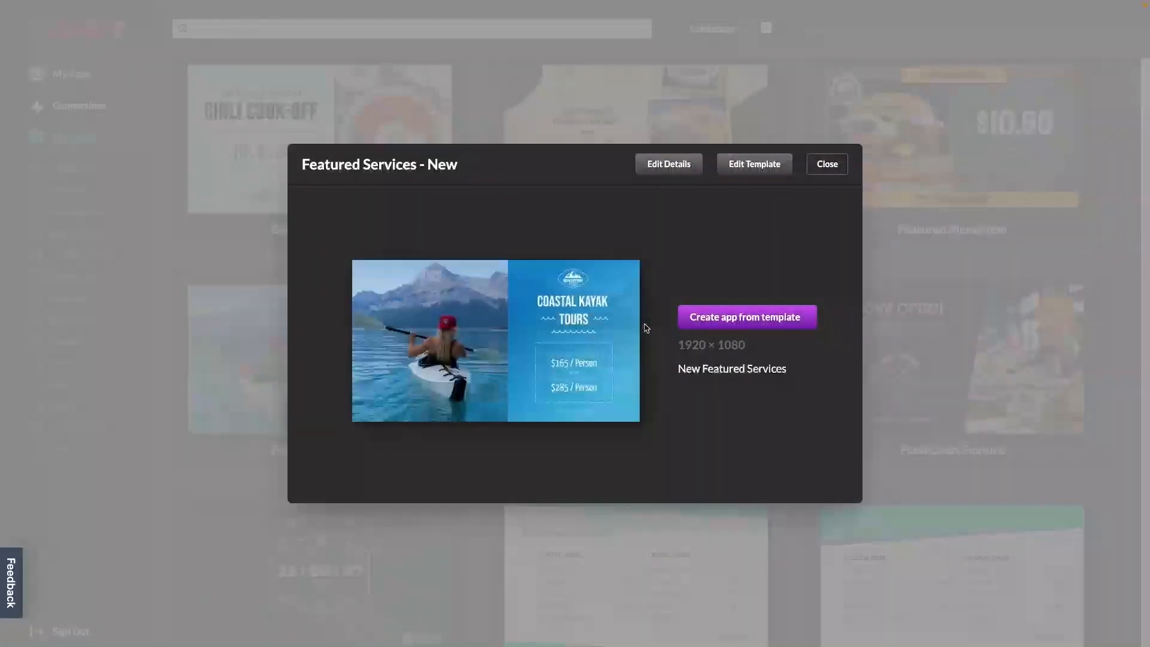
pyautogui.click(757, 169)
# Step: Select the title, the wave graphic and the kayak photo in turn to check their editable properties, and save the template
pyautogui.click(847, 292)
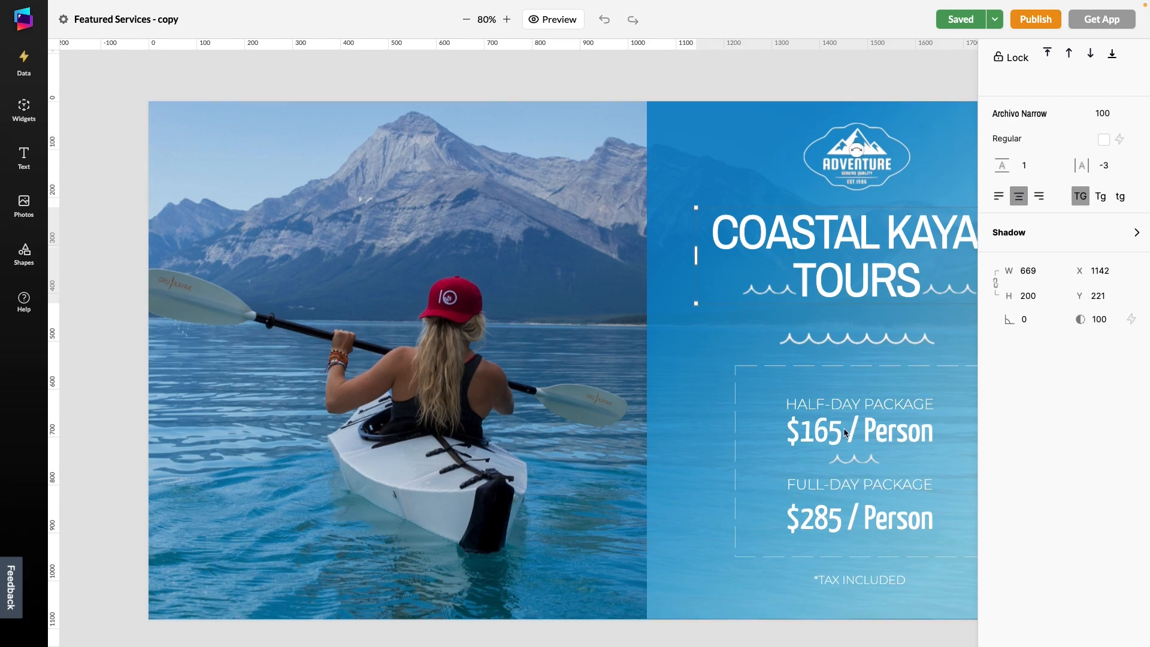
pyautogui.click(846, 432)
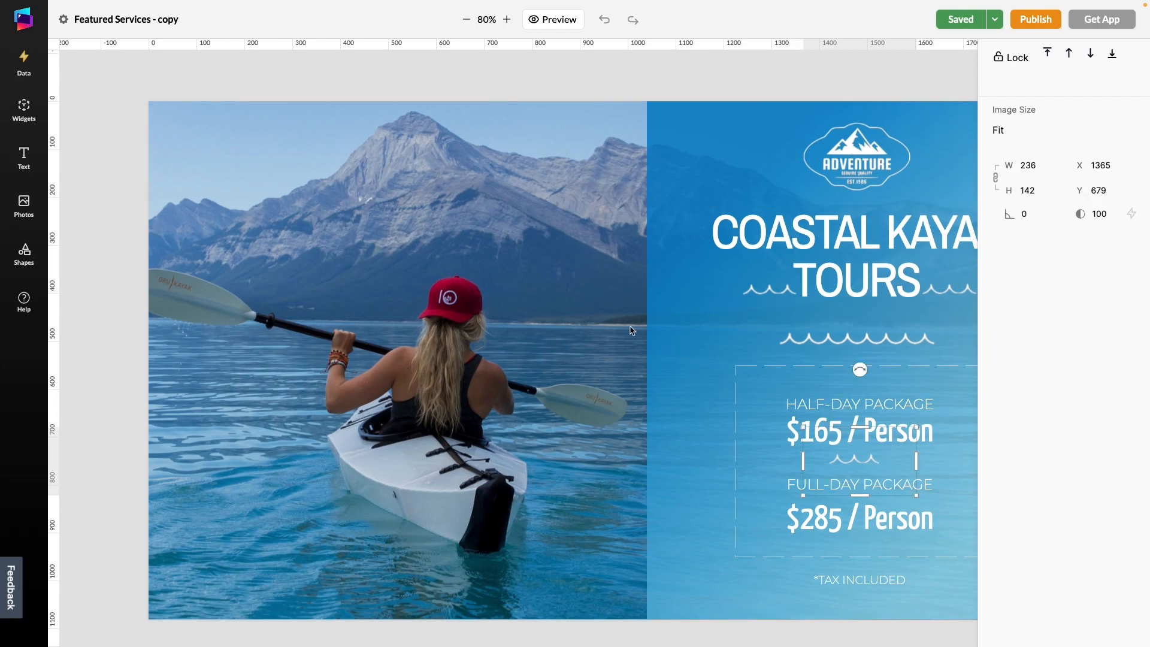
pyautogui.click(607, 318)
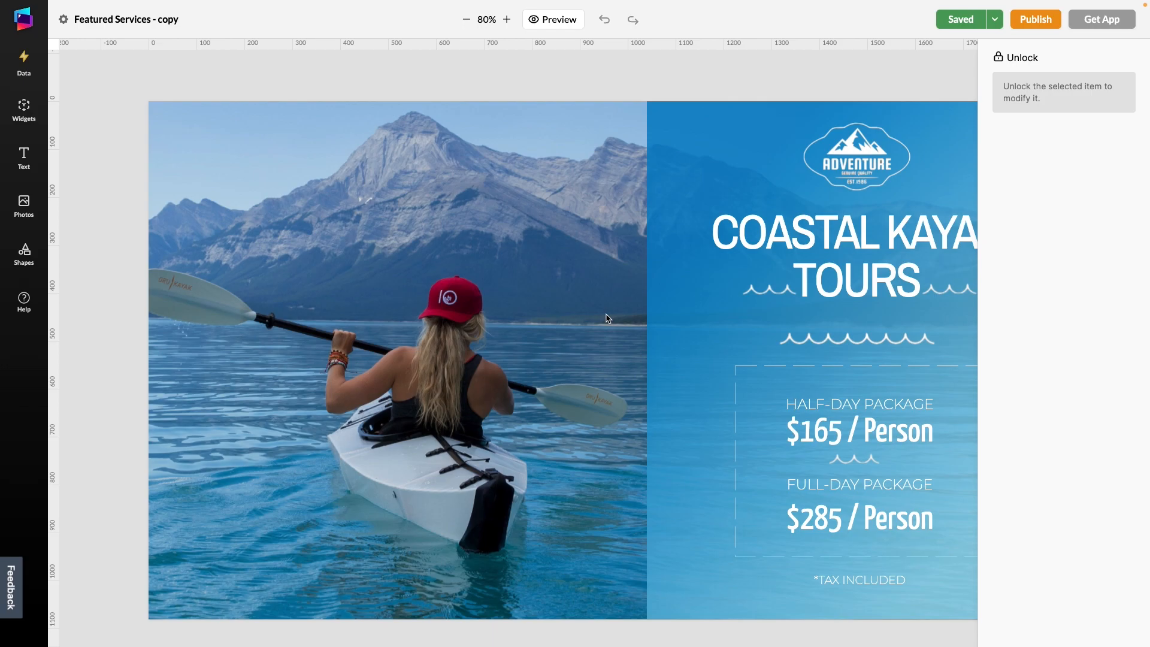
pyautogui.click(861, 255)
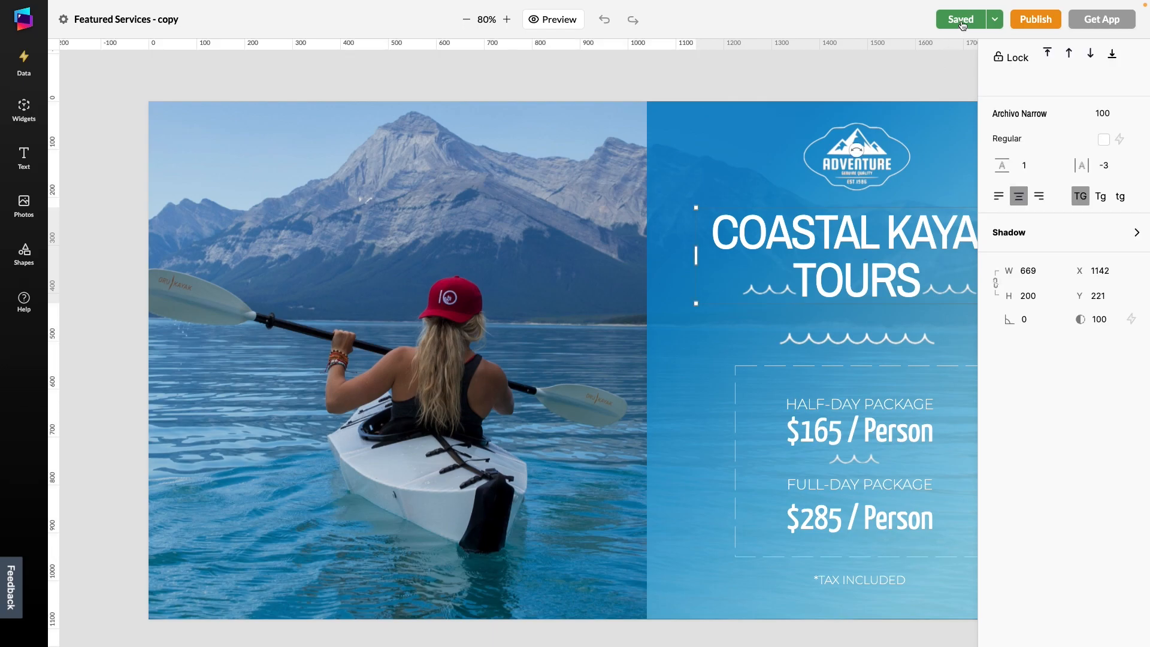
pyautogui.click(962, 21)
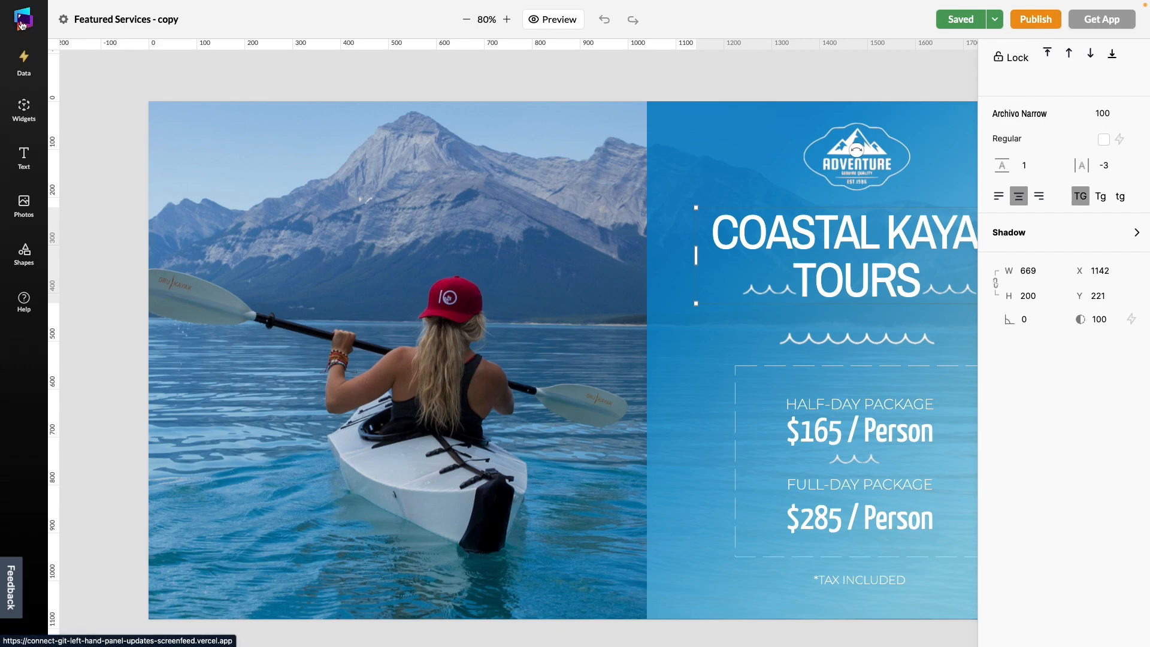
# Step: Return to the template library and browse through the landscape templates
pyautogui.click(22, 25)
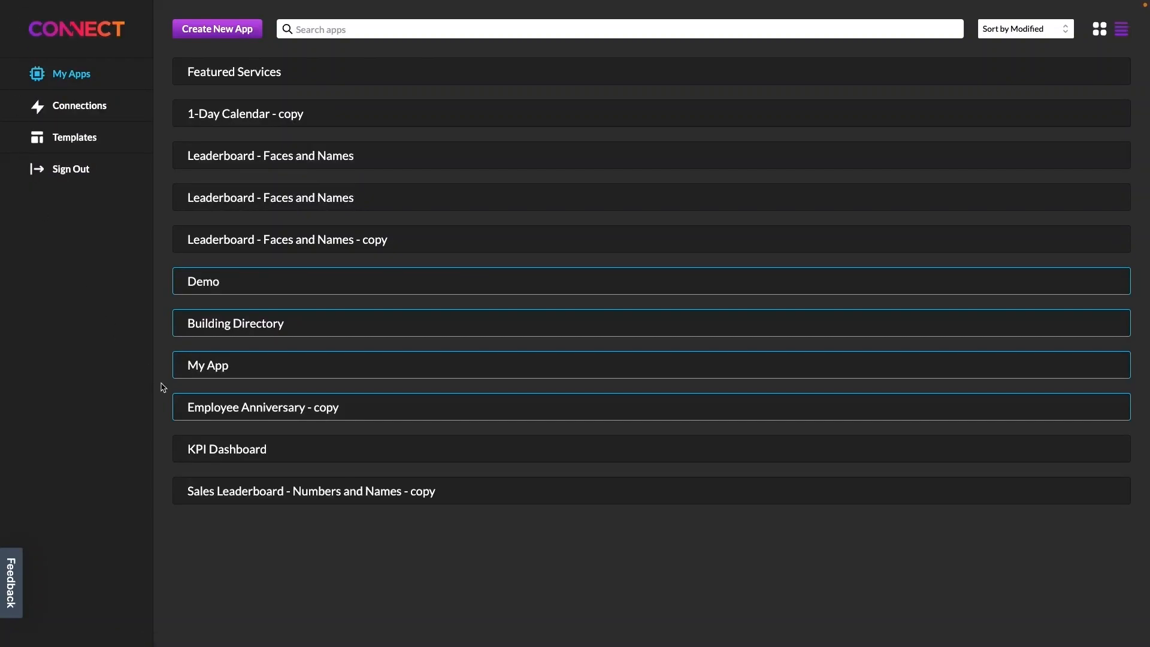
pyautogui.click(89, 144)
pyautogui.scroll(-2, 566, 340)
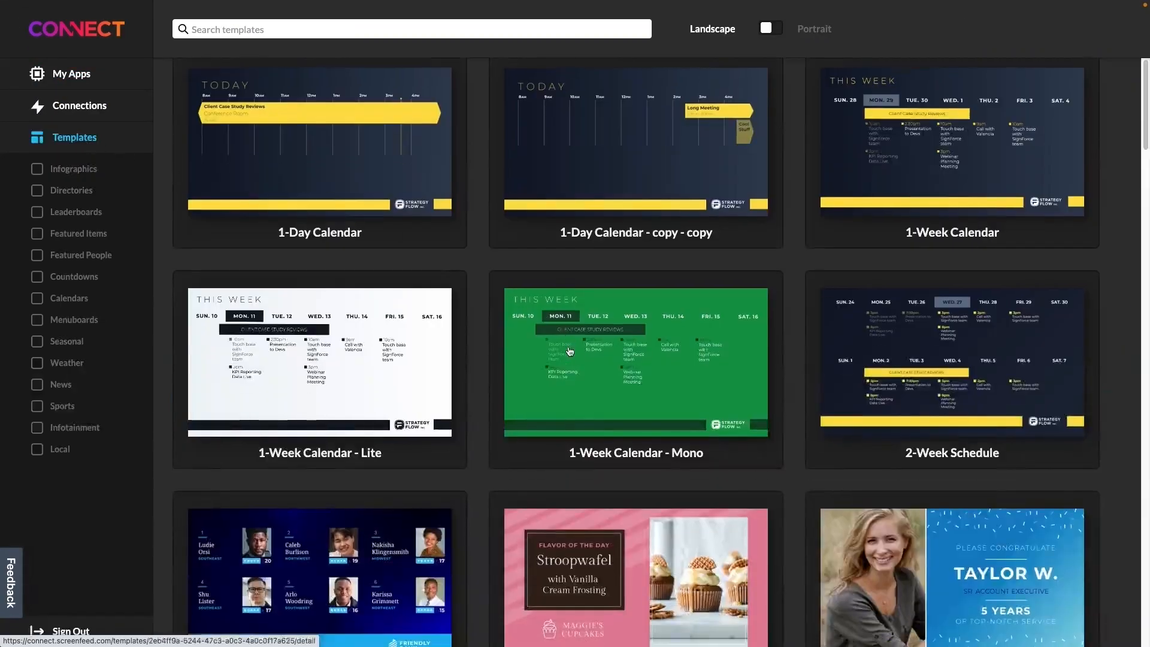
pyautogui.scroll(-2, 569, 352)
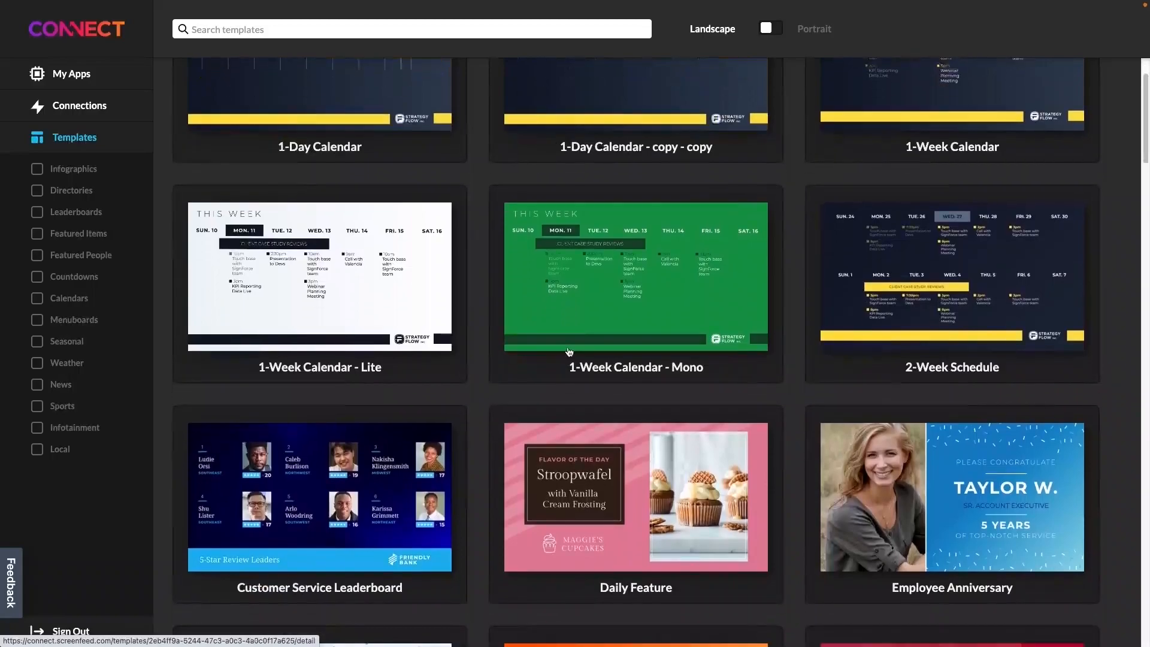
pyautogui.scroll(-5, 569, 351)
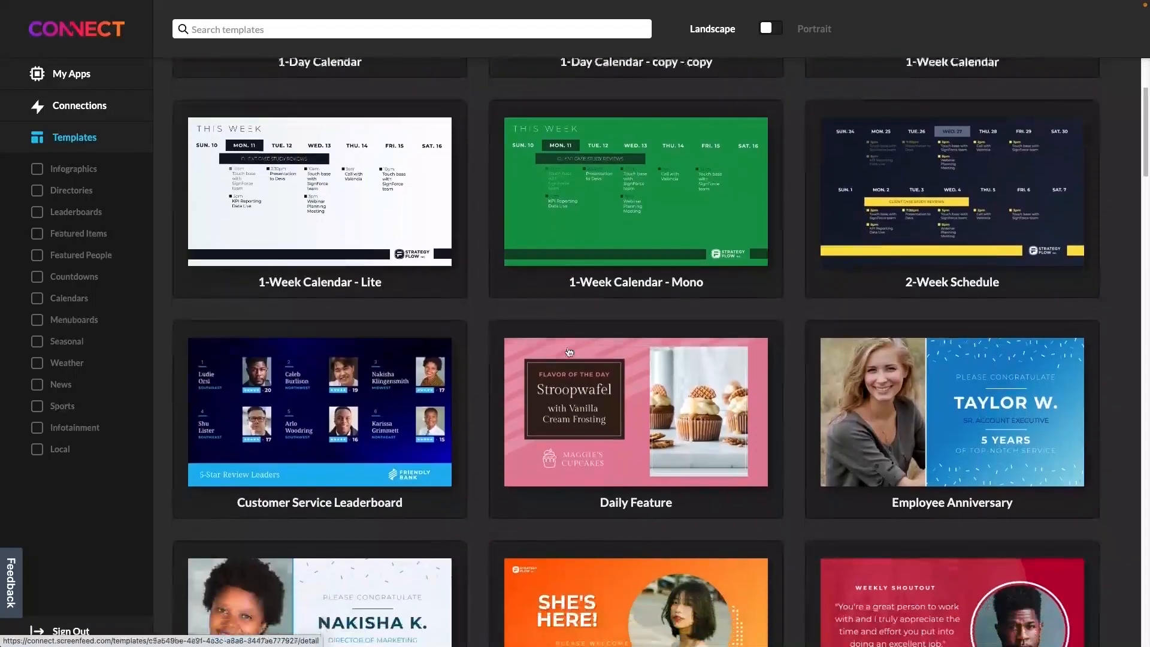
pyautogui.scroll(-12, 569, 351)
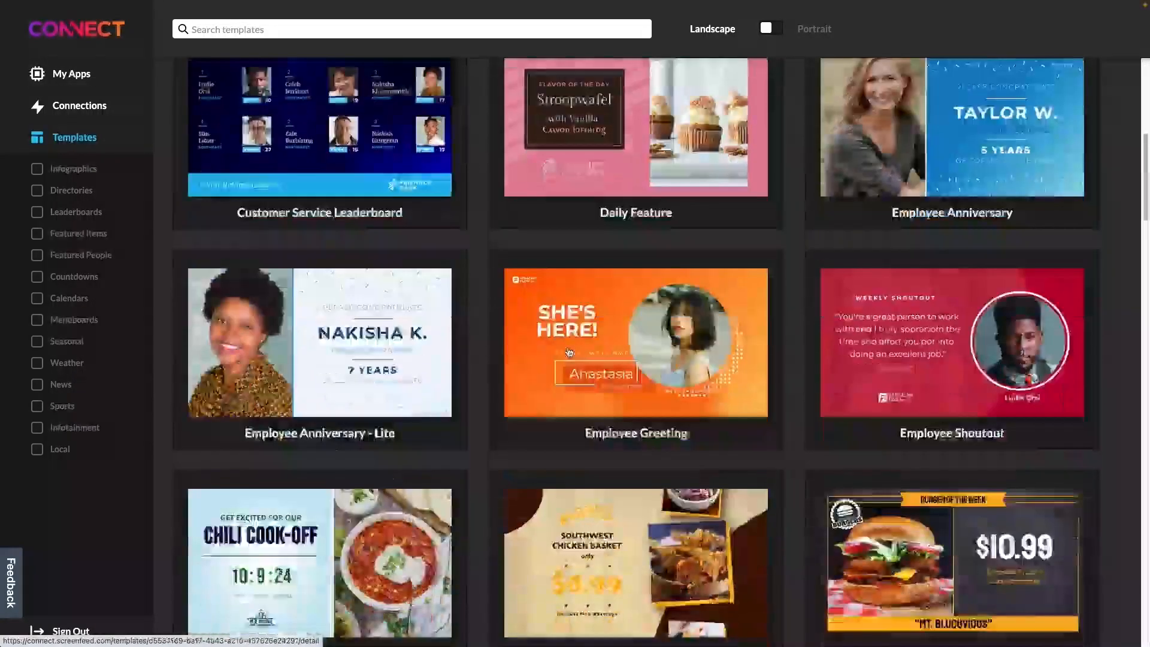